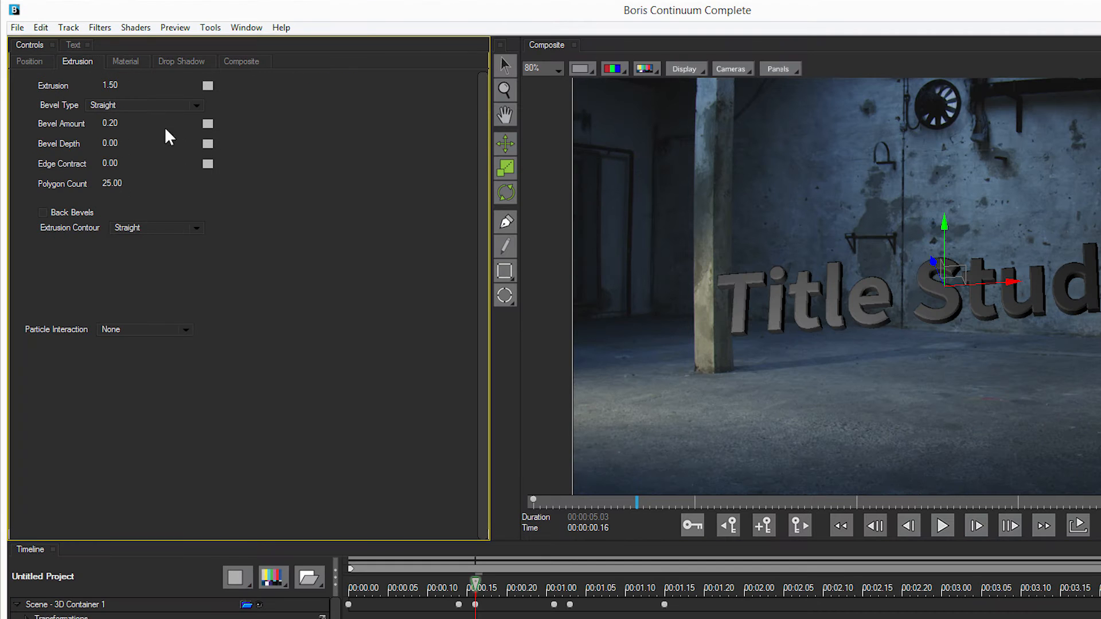
# Set the title text's extrusion to 0.79
pyautogui.moveTo(110, 89); pyautogui.dragTo(76, 77)
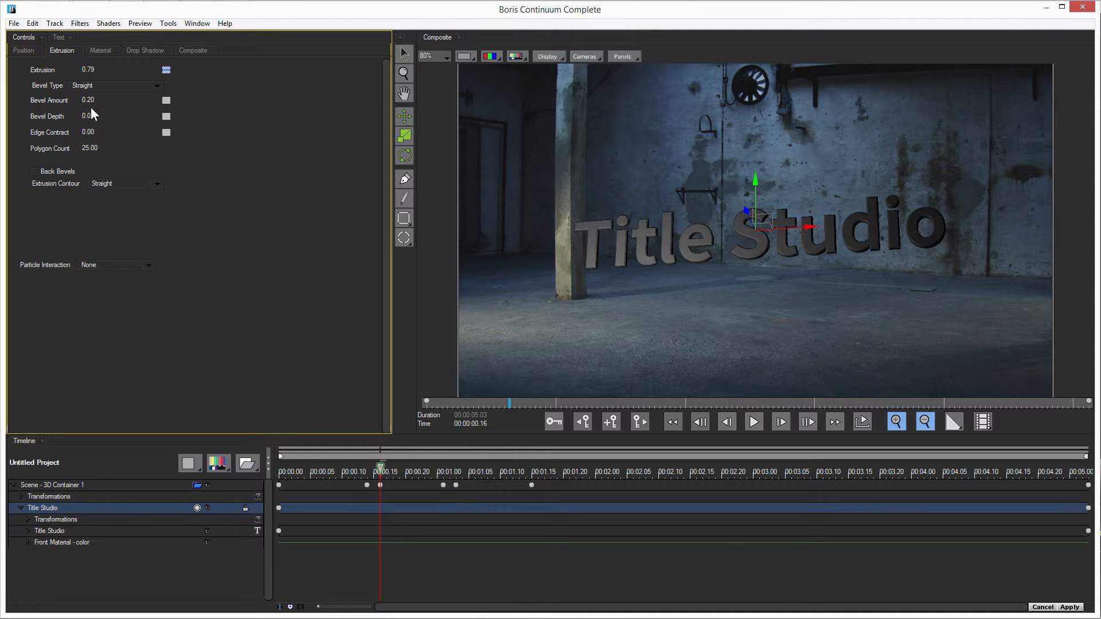
# Try the Convex, Concave and Custom bevel types on the title text
pyautogui.click(114, 84)
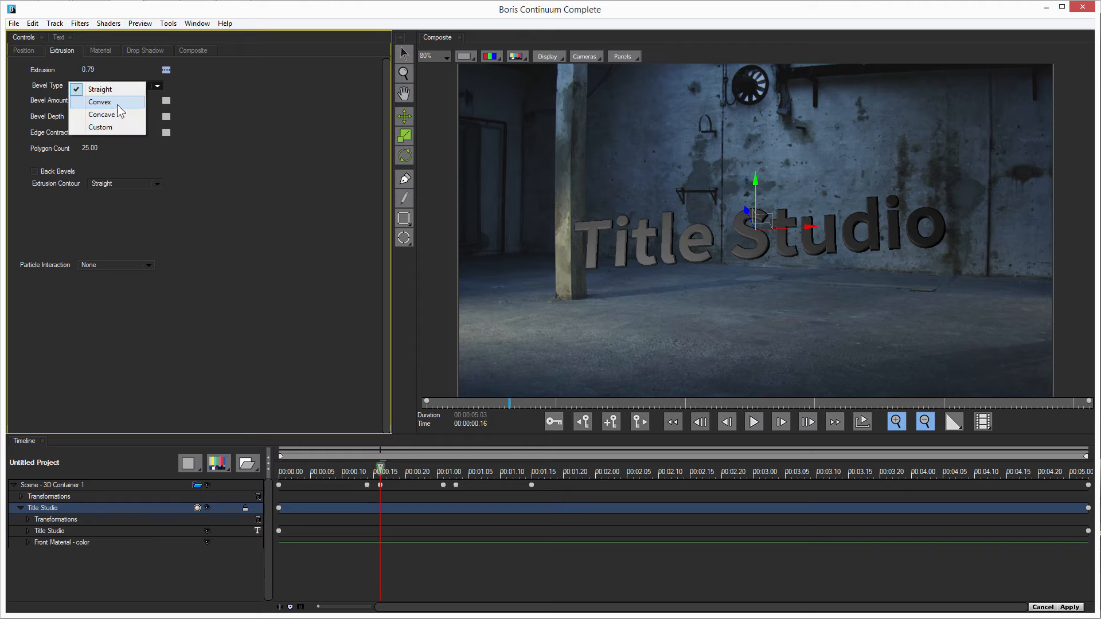
pyautogui.click(119, 102)
pyautogui.click(138, 87)
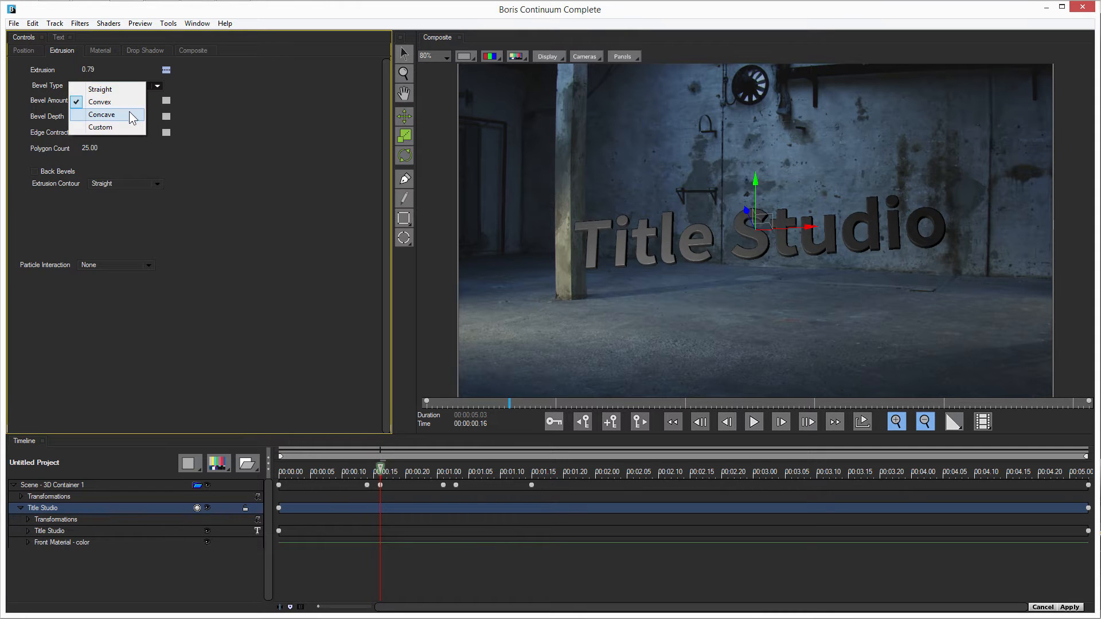
pyautogui.click(130, 111)
pyautogui.click(132, 87)
pyautogui.click(131, 117)
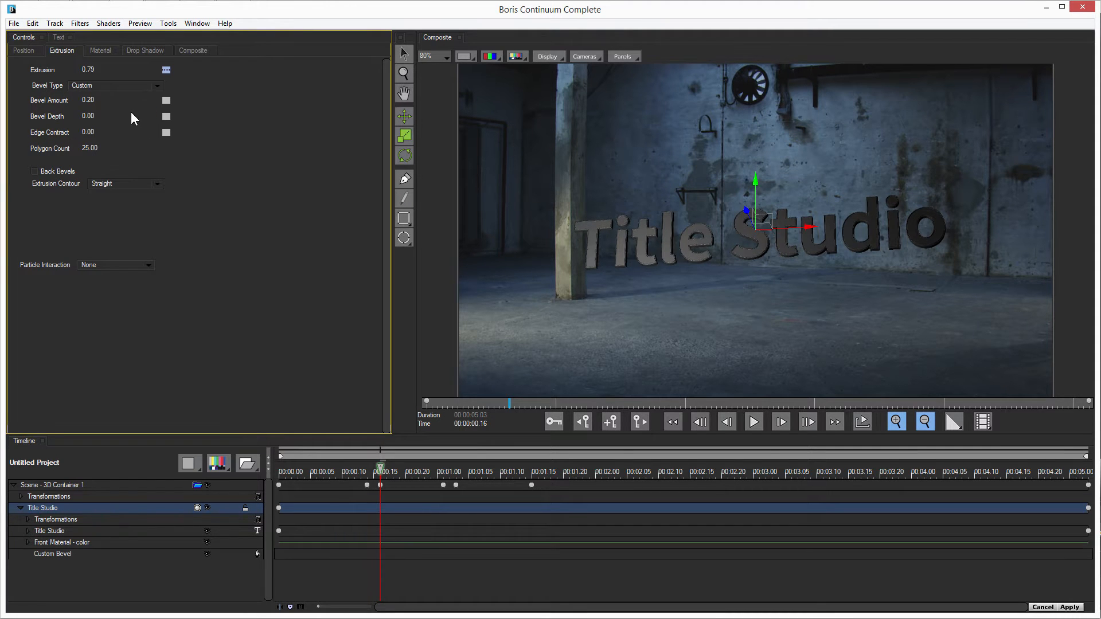
# Give the title a Straight bevel with a Bevel Amount of 0.05 and a Bevel Depth of 0.04
pyautogui.click(96, 100)
pyautogui.moveTo(90, 103); pyautogui.dragTo(86, 106)
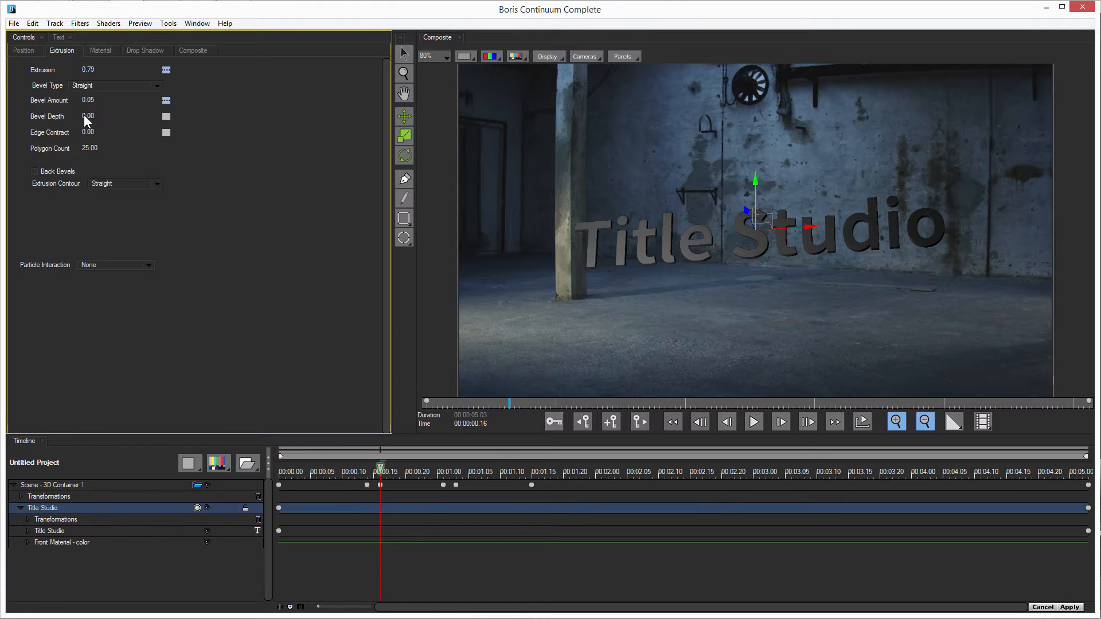
pyautogui.moveTo(87, 121); pyautogui.dragTo(89, 118)
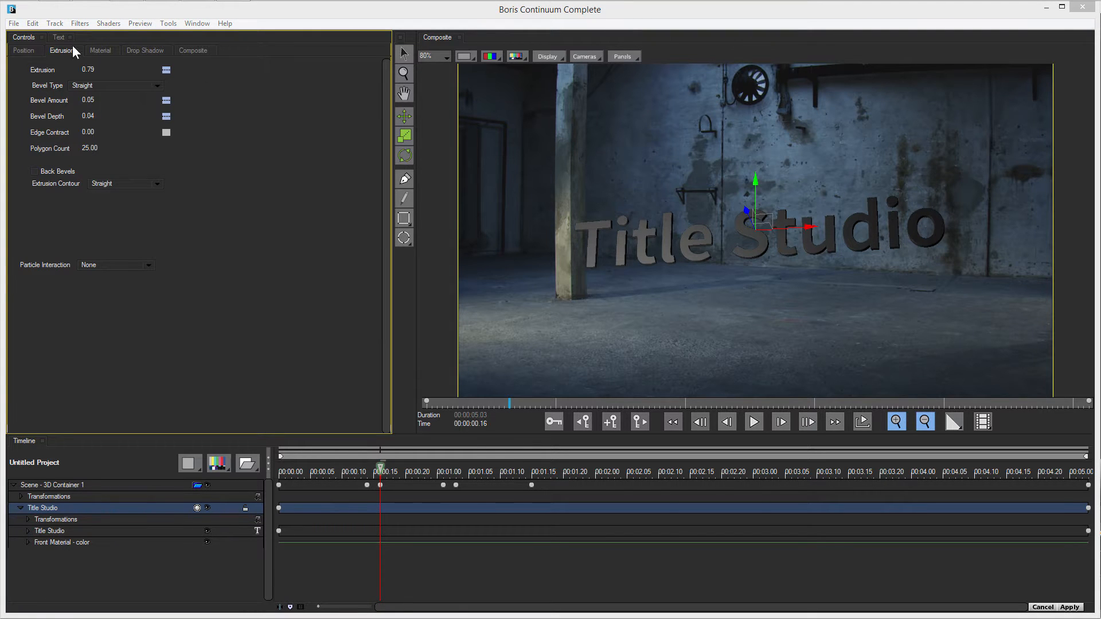
# Save the title's current extrusion settings as a new extrusion style named Simple Starting Point
pyautogui.click(173, 26)
pyautogui.moveTo(195, 26)
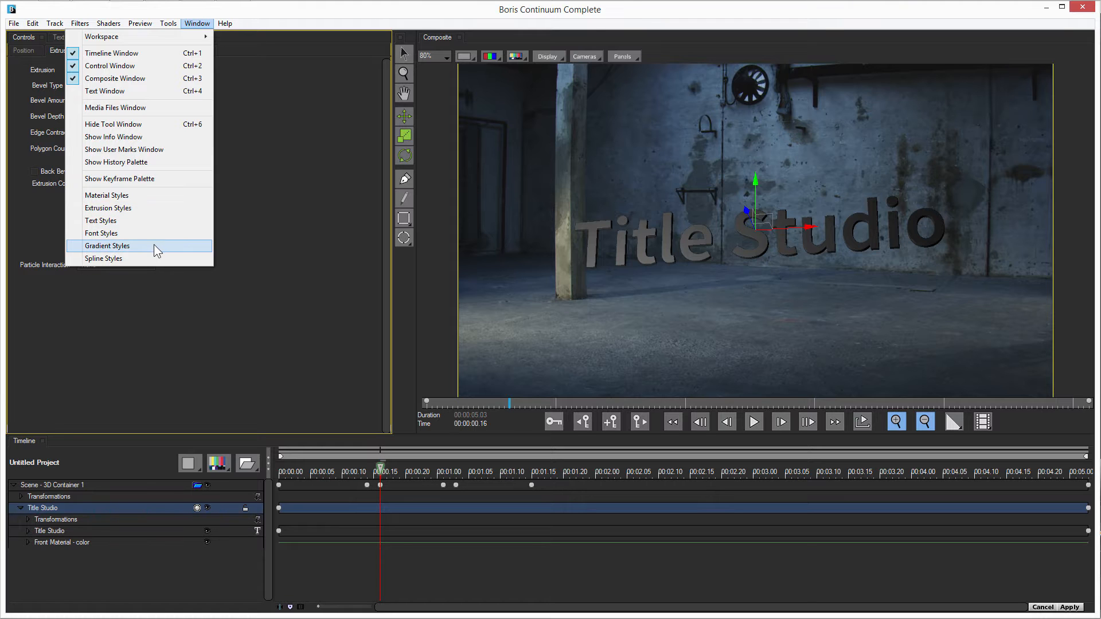
pyautogui.click(143, 211)
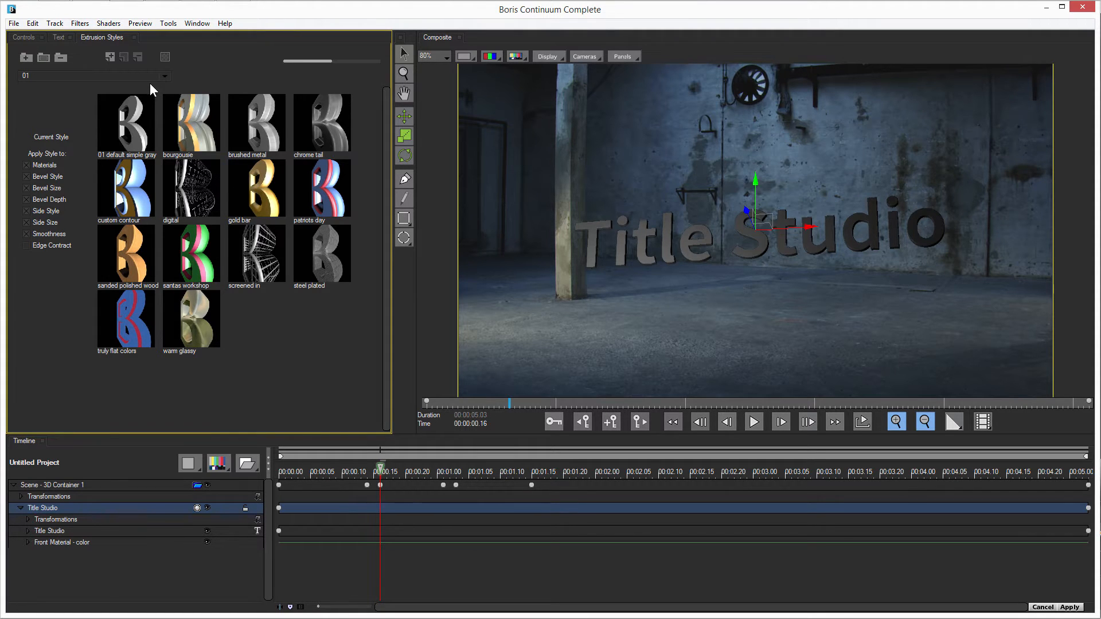
pyautogui.click(109, 57)
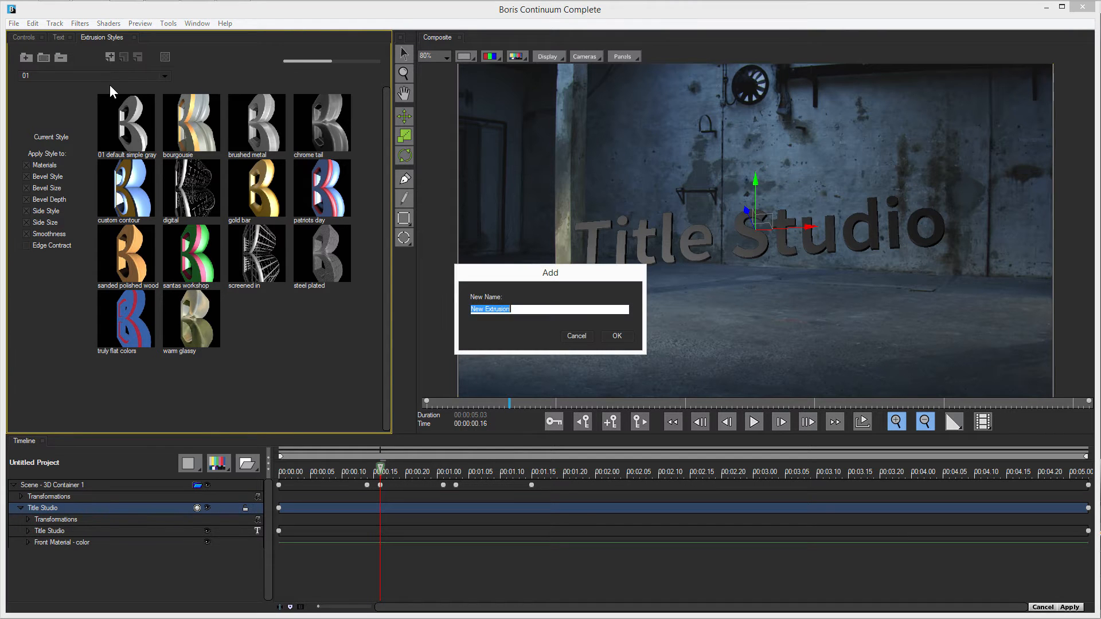
pyautogui.write('Simple Starting Point')
pyautogui.press('Return')
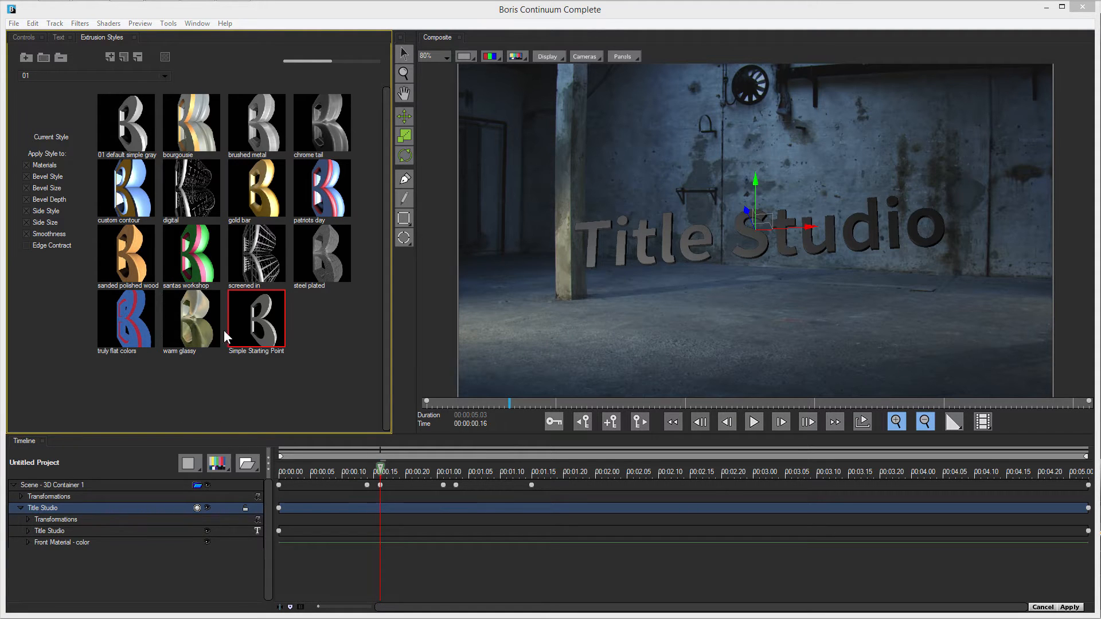
# Try several extrusion style presets on the title, including screened in, gold bar, truly flat colors and warm glassy
pyautogui.click(263, 264)
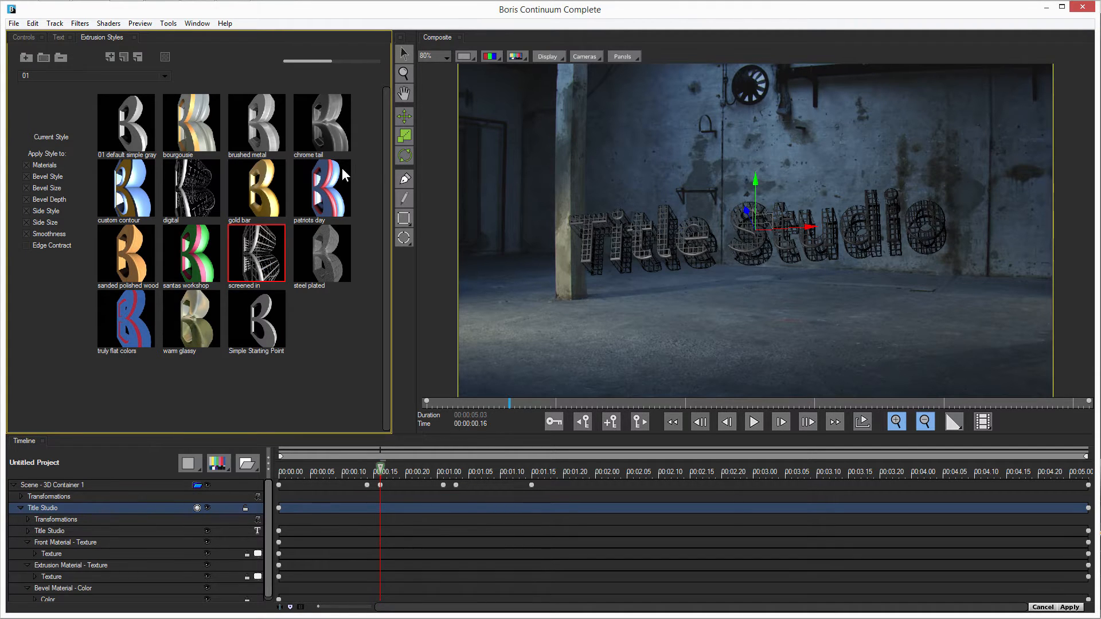
pyautogui.click(331, 201)
pyautogui.click(279, 130)
pyautogui.click(261, 203)
pyautogui.click(250, 264)
pyautogui.click(201, 266)
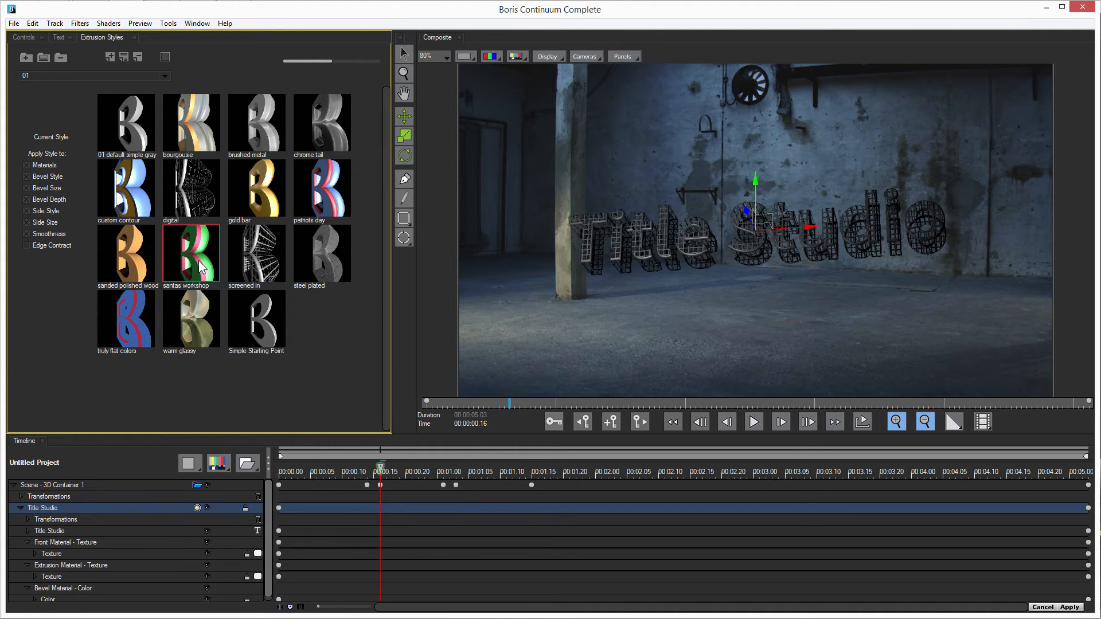
pyautogui.click(144, 270)
pyautogui.click(146, 323)
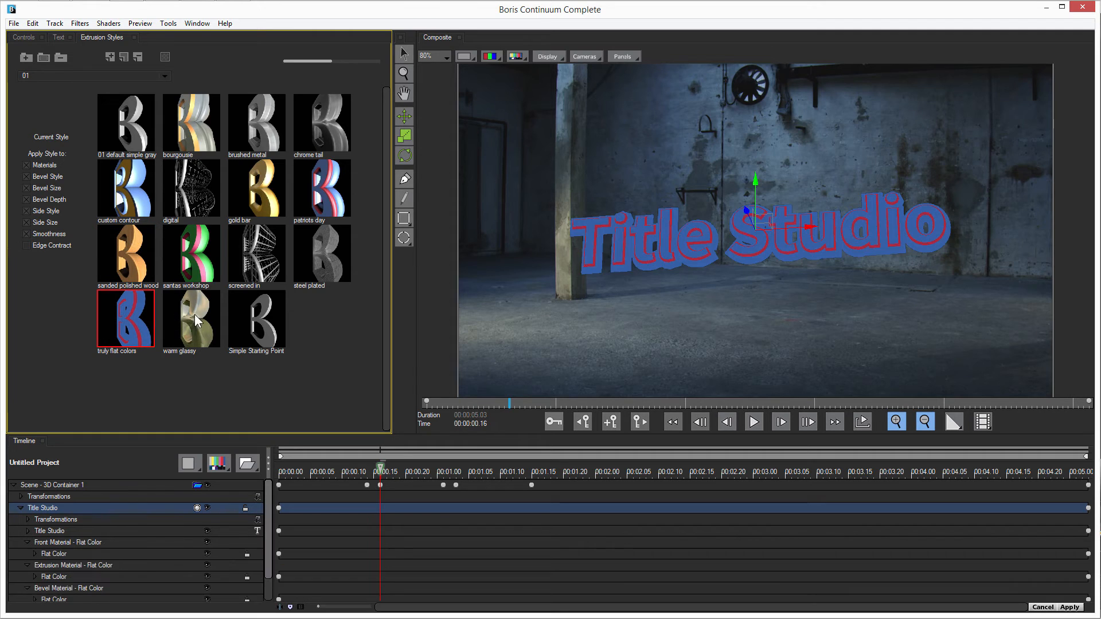
pyautogui.click(194, 316)
# Apply the Simple Starting Point extrusion style to the title and close the Extrusion Styles palette
pyautogui.click(268, 320)
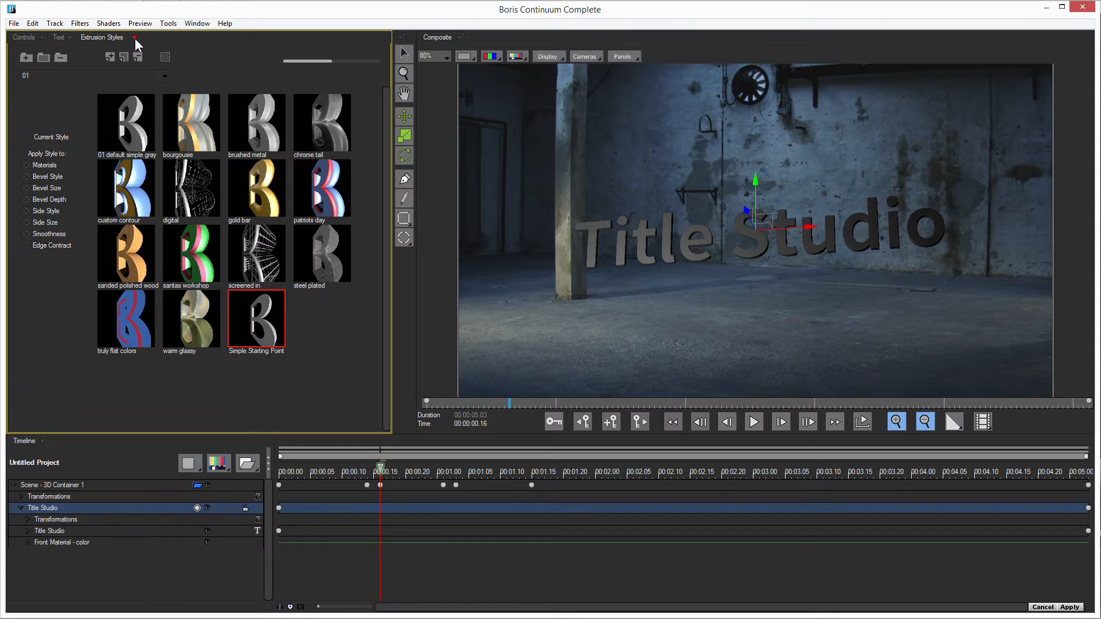
pyautogui.click(134, 38)
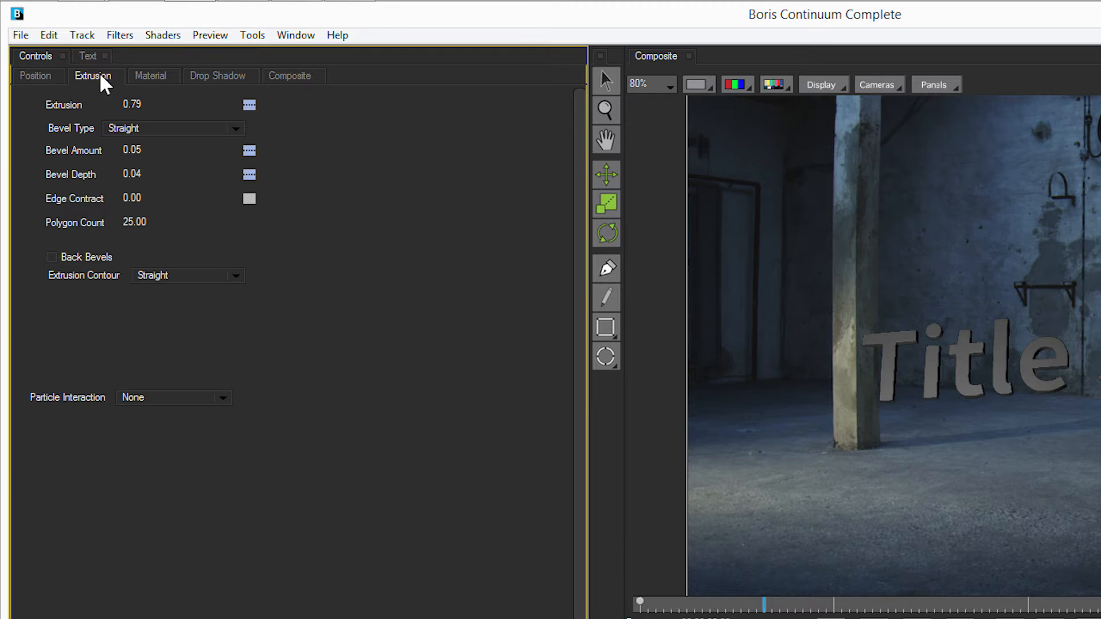
# Set Apply Material to 2 for the title so its front and extrusion use separate materials
pyautogui.click(151, 76)
pyautogui.click(141, 67)
pyautogui.click(171, 108)
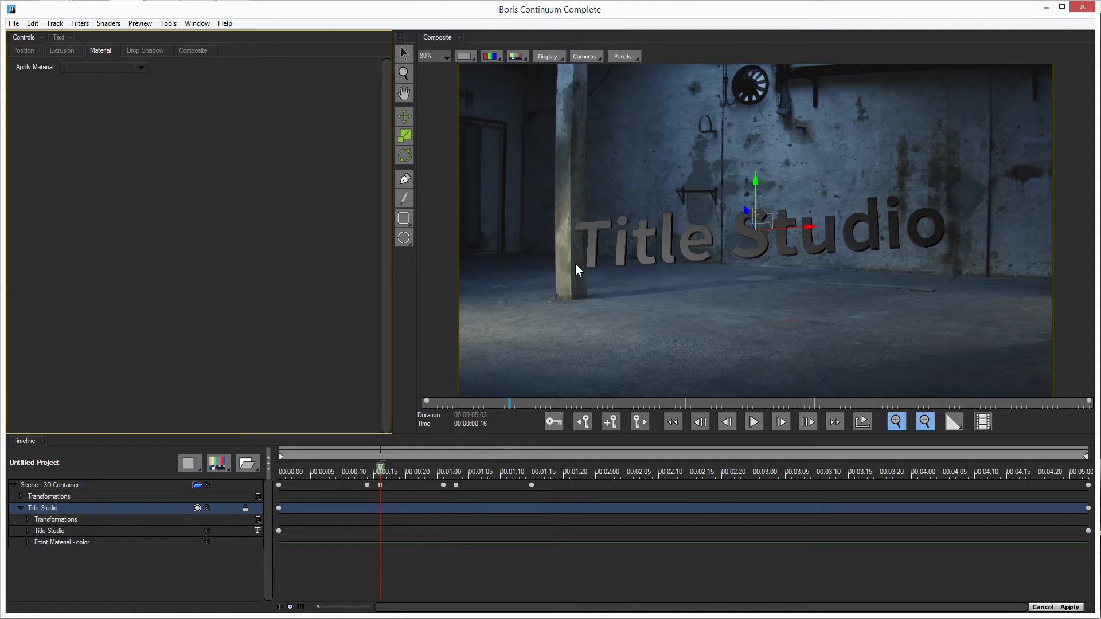
pyautogui.click(109, 67)
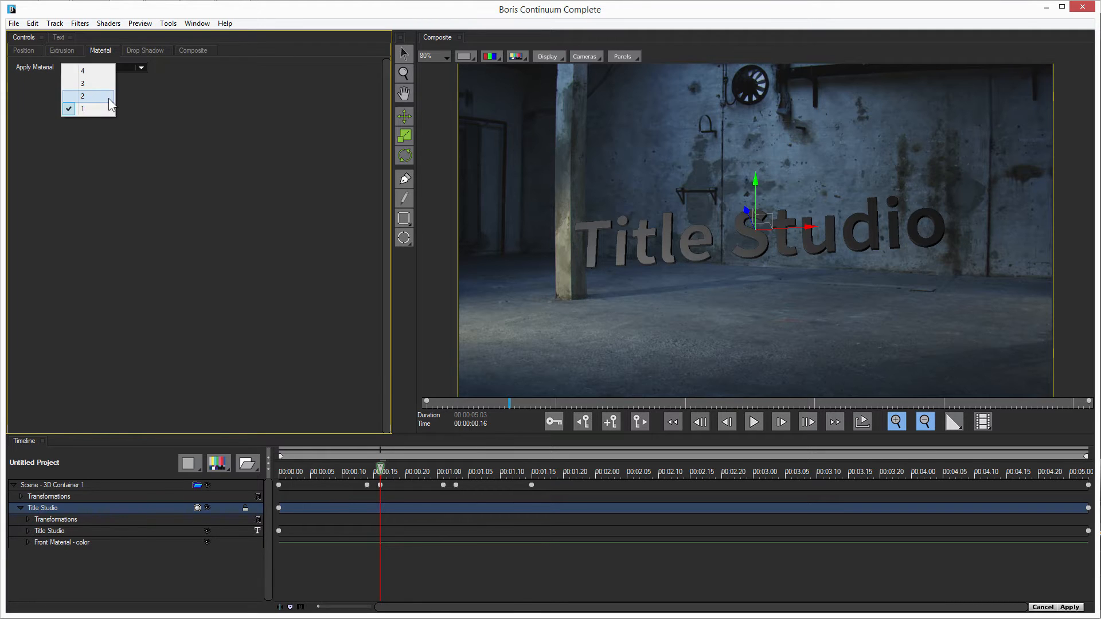
pyautogui.click(105, 97)
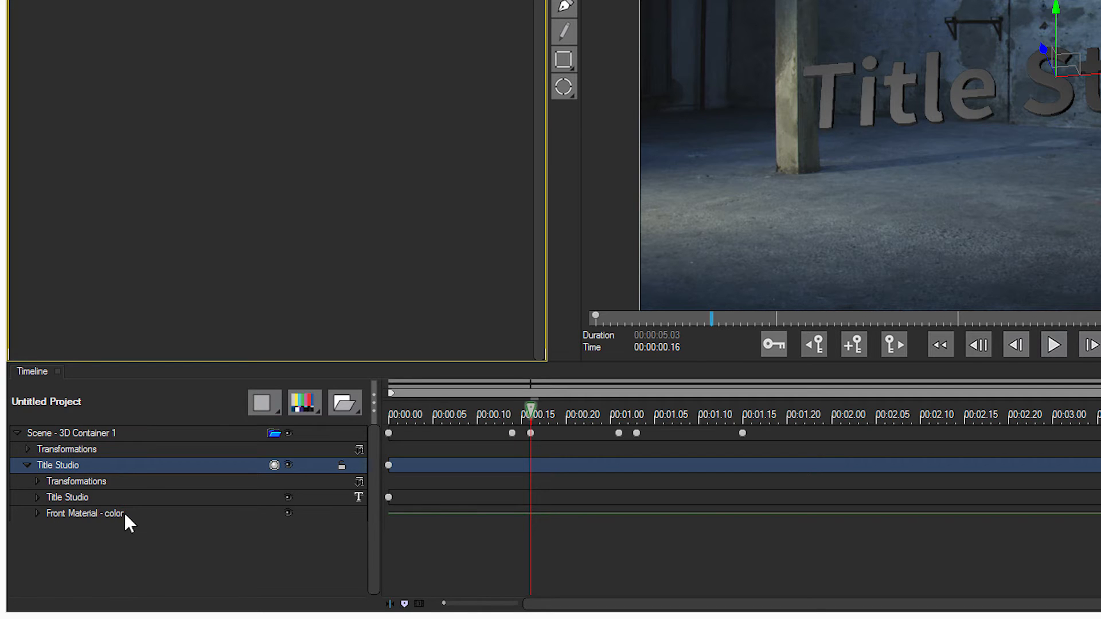
pyautogui.click(147, 93)
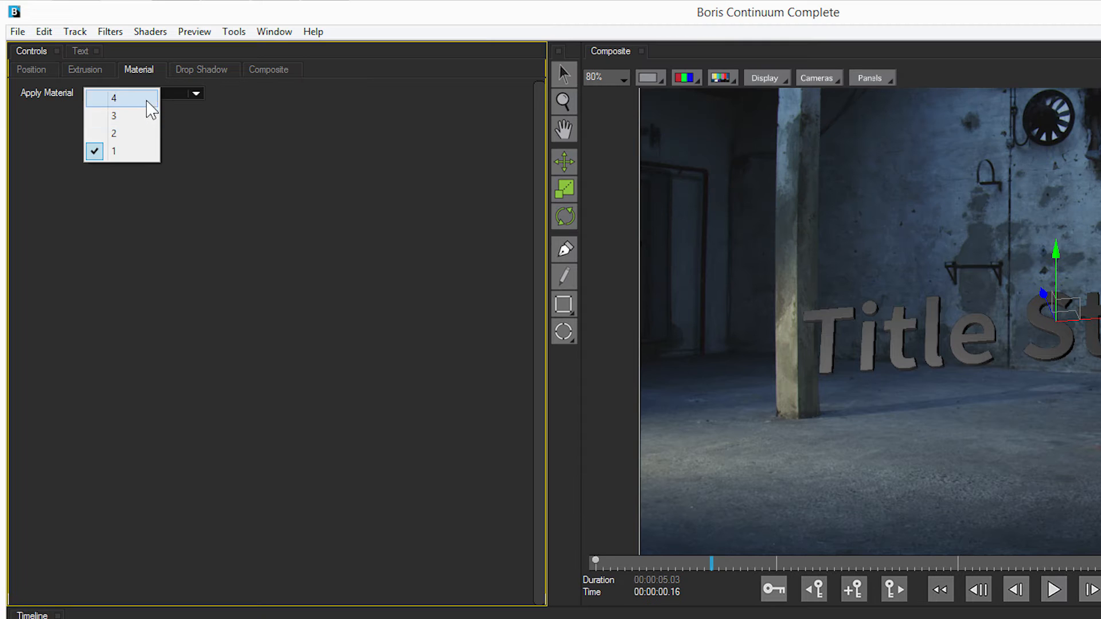
pyautogui.click(145, 135)
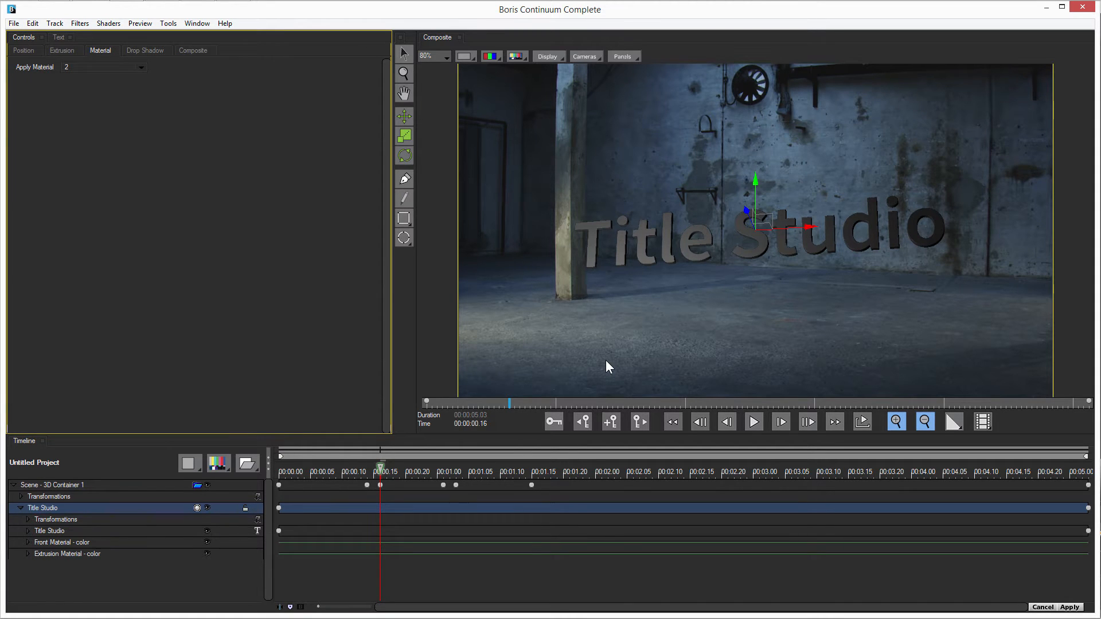
# Try four materials on the title, including bevel and back materials, and return Apply Material to 2
pyautogui.click(103, 67)
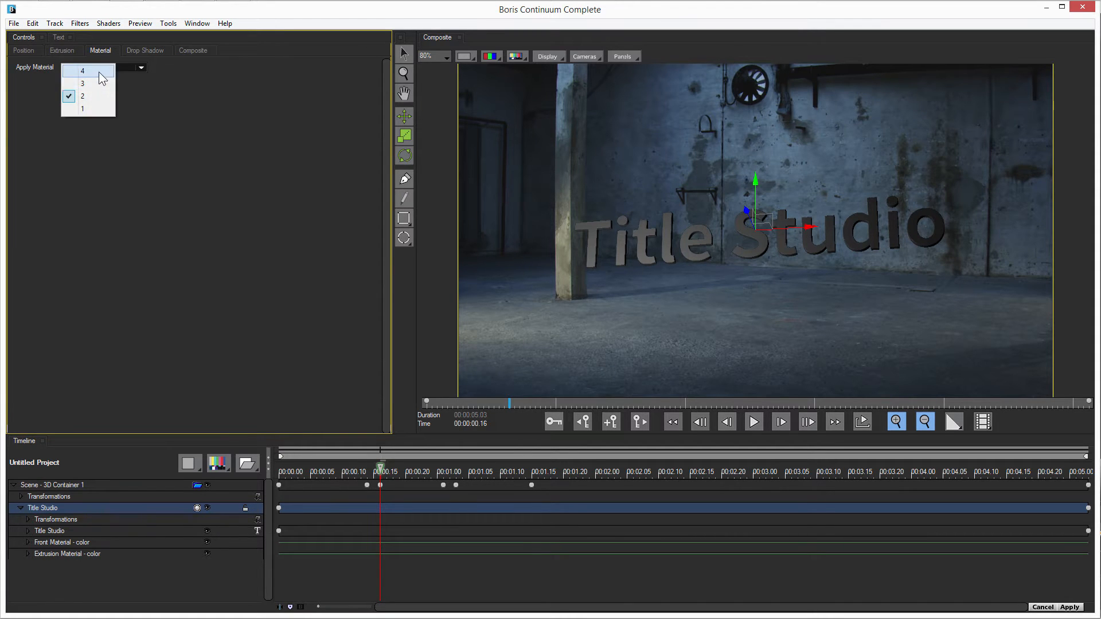
pyautogui.click(86, 70)
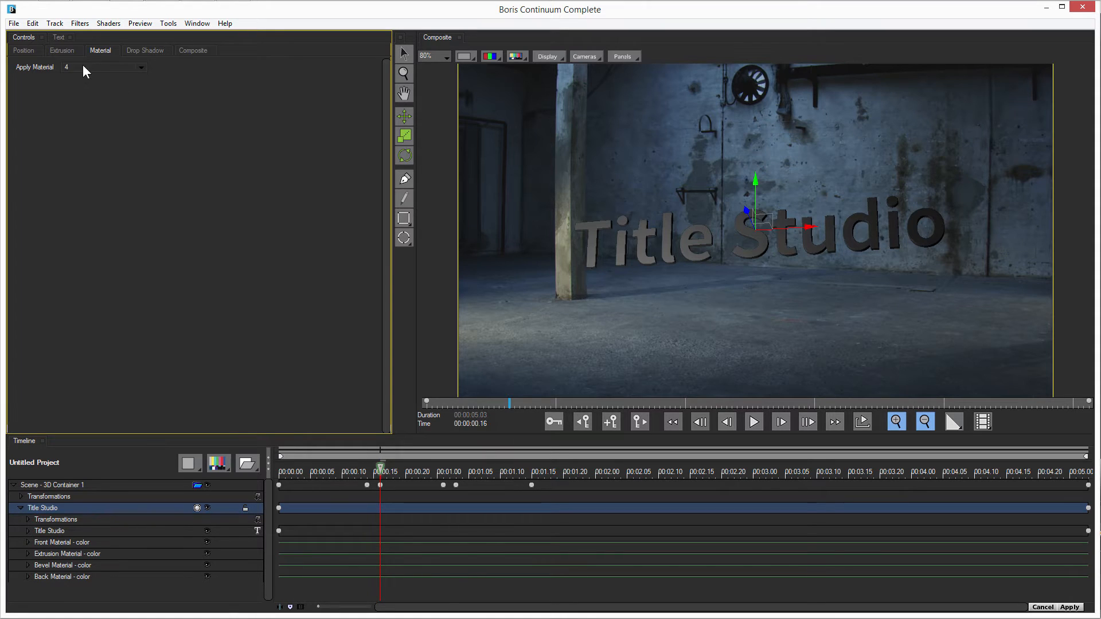
pyautogui.click(104, 67)
pyautogui.click(98, 98)
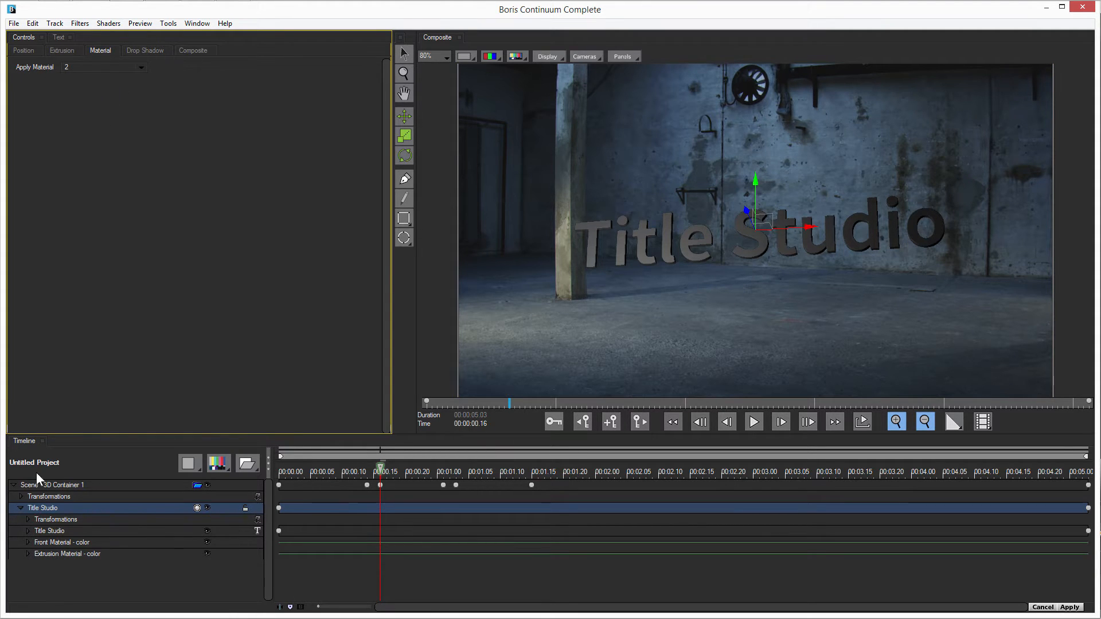
# Increase the title text's extrusion to 2.40
pyautogui.click(62, 51)
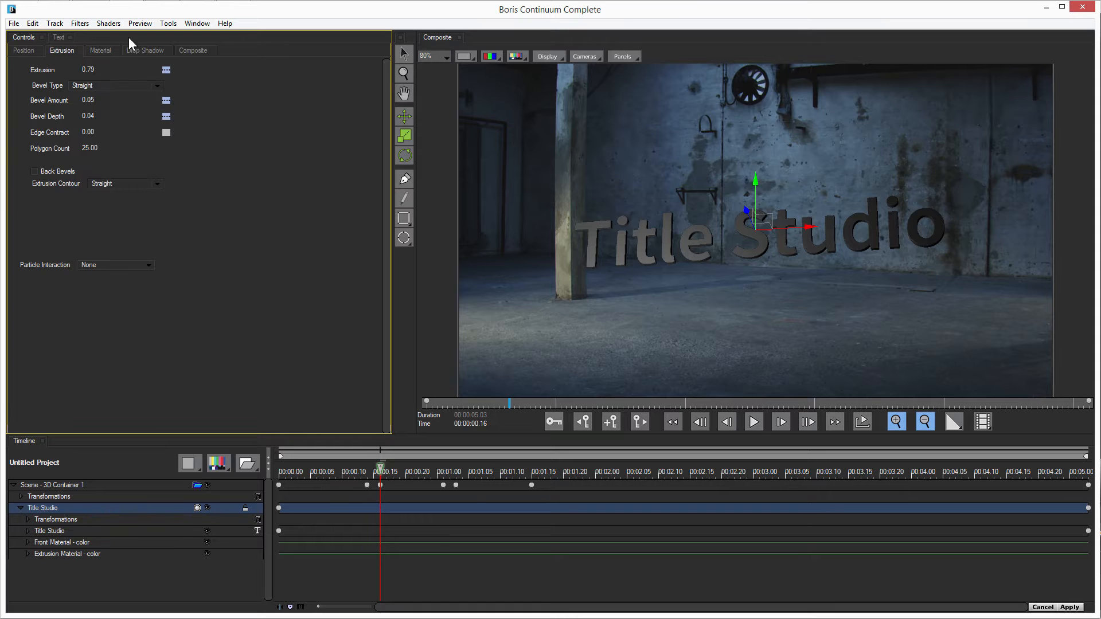
pyautogui.moveTo(91, 73); pyautogui.dragTo(93, 72)
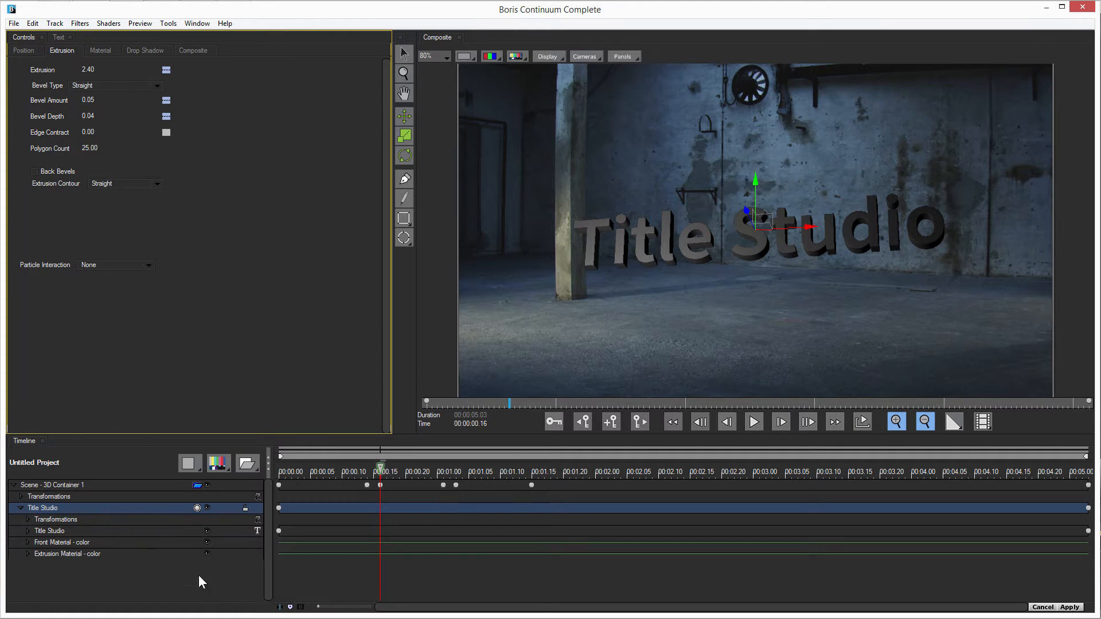
# At 00:00:00.20, turn on Light 3 in the 3D container and set its Light Y to 331.18 and Distance to 0
pyautogui.click(72, 484)
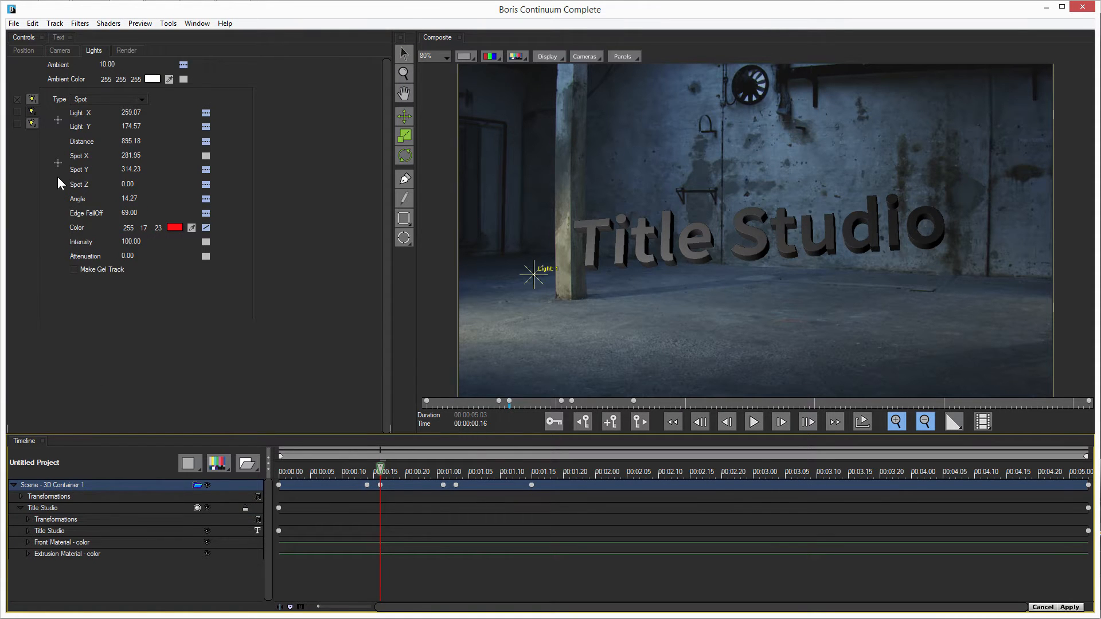
pyautogui.moveTo(381, 471); pyautogui.dragTo(405, 470)
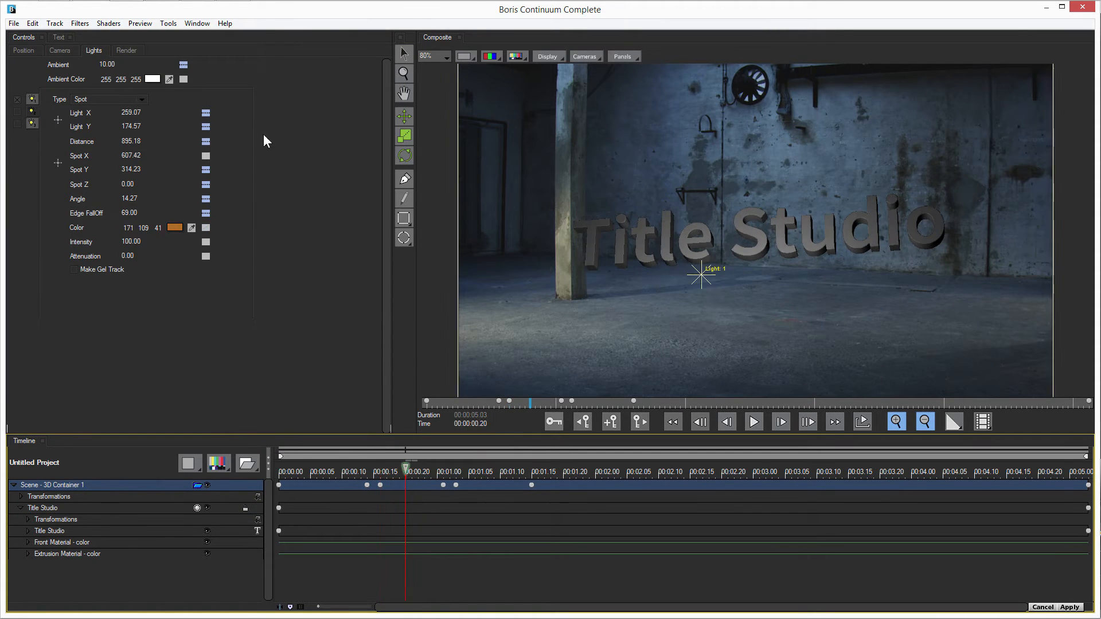
pyautogui.click(18, 123)
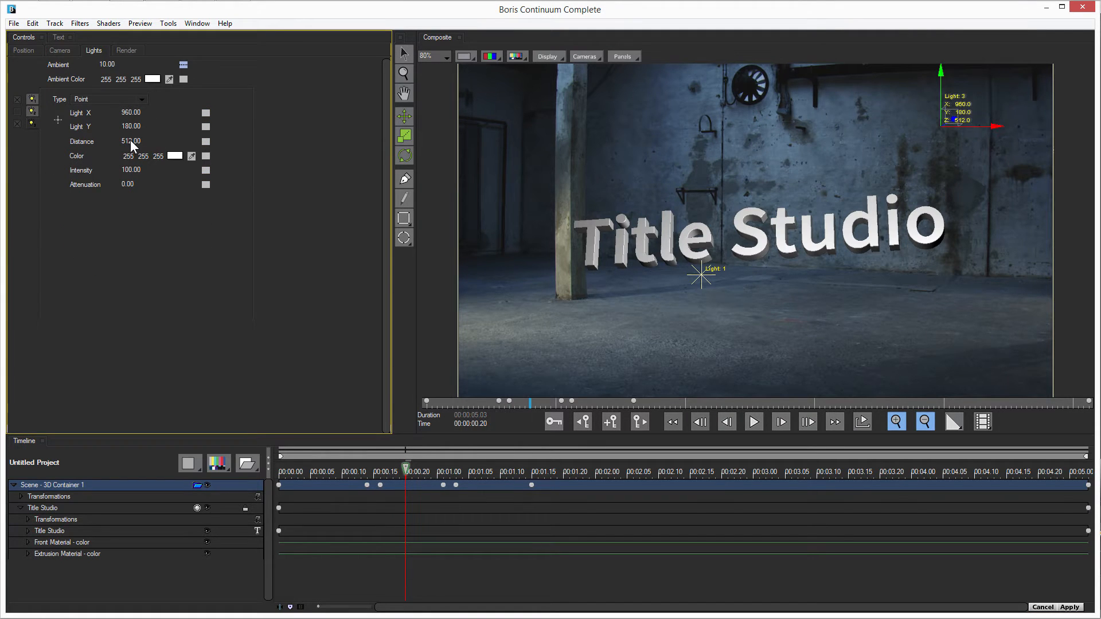
pyautogui.moveTo(130, 143)
pyautogui.mouseDown()
pyautogui.moveTo(171, 144)
pyautogui.moveTo(138, 145)
pyautogui.moveTo(156, 125)
pyautogui.moveTo(137, 141)
pyautogui.mouseUp()
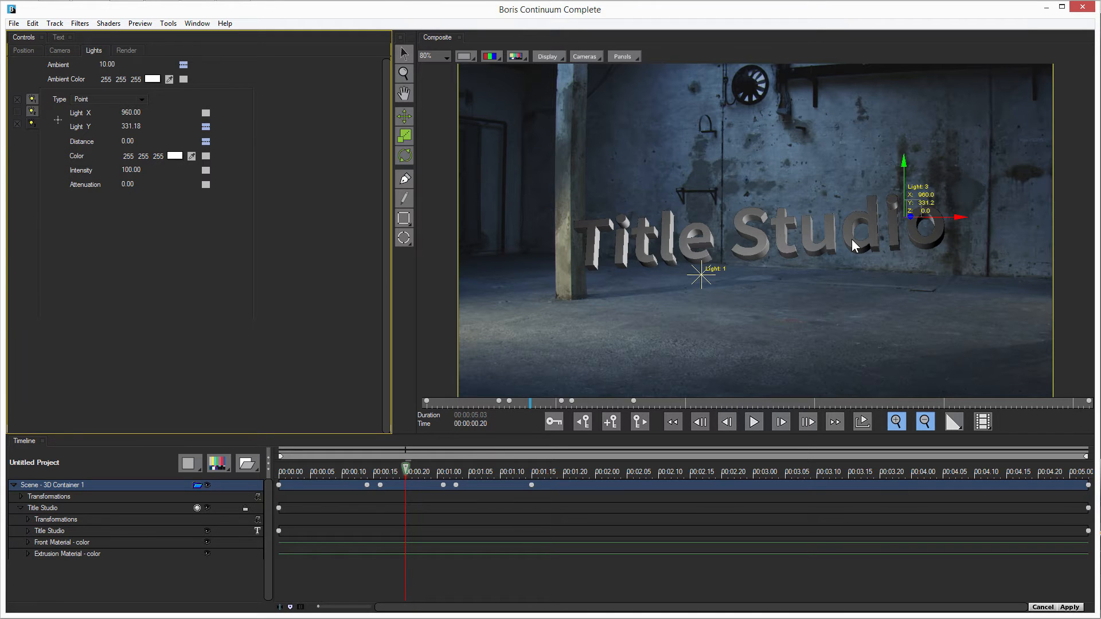
# Change the title's front material type to Flat Color
pyautogui.click(78, 544)
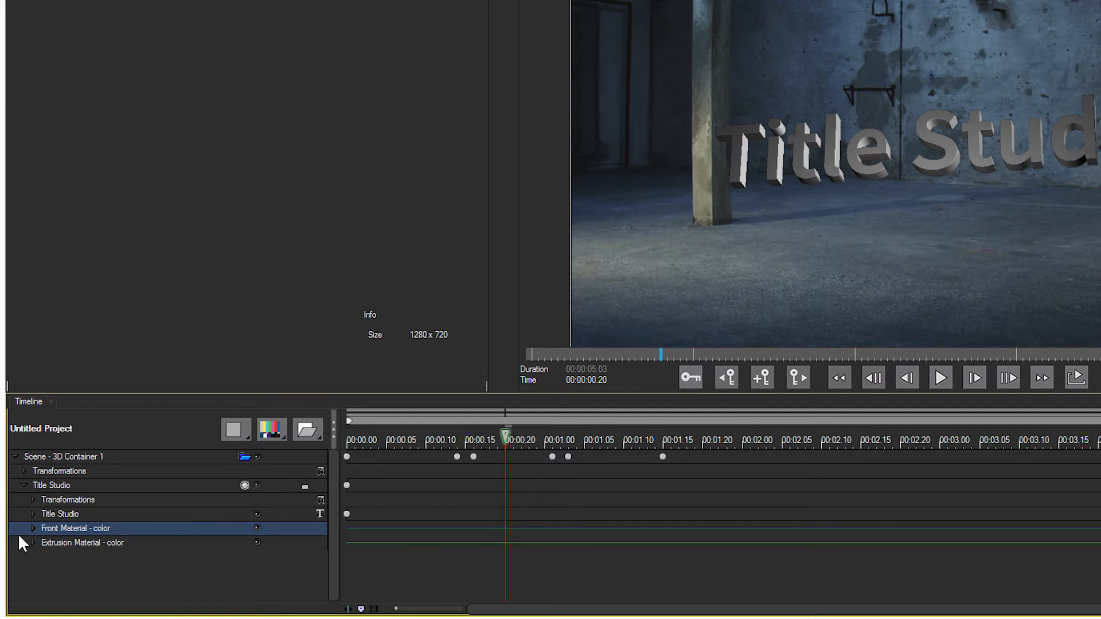
pyautogui.click(33, 527)
pyautogui.click(72, 542)
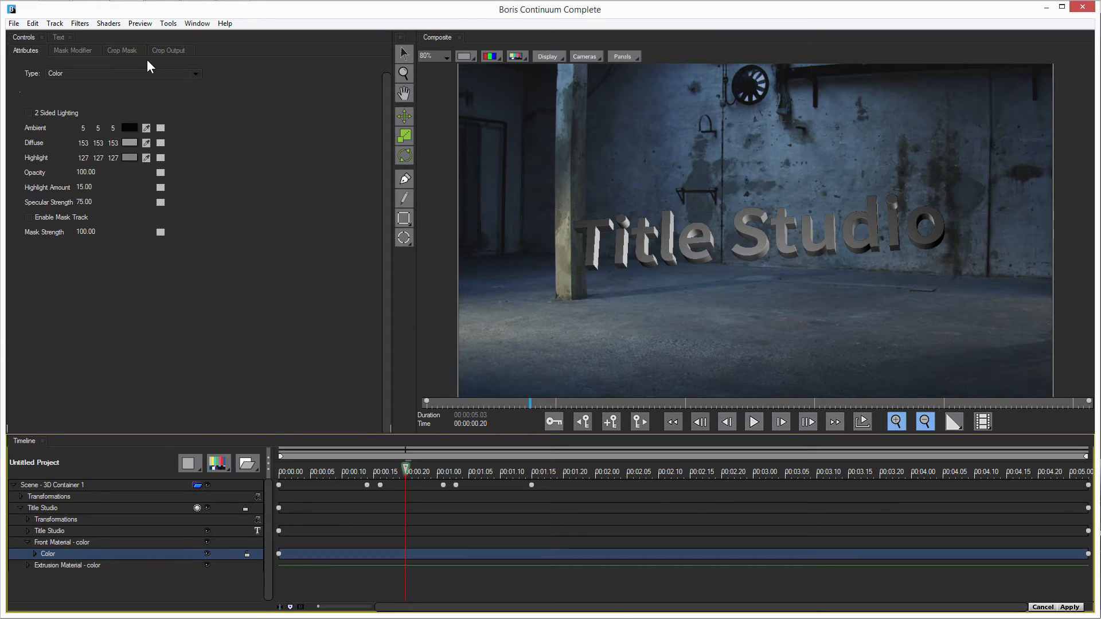
pyautogui.click(188, 75)
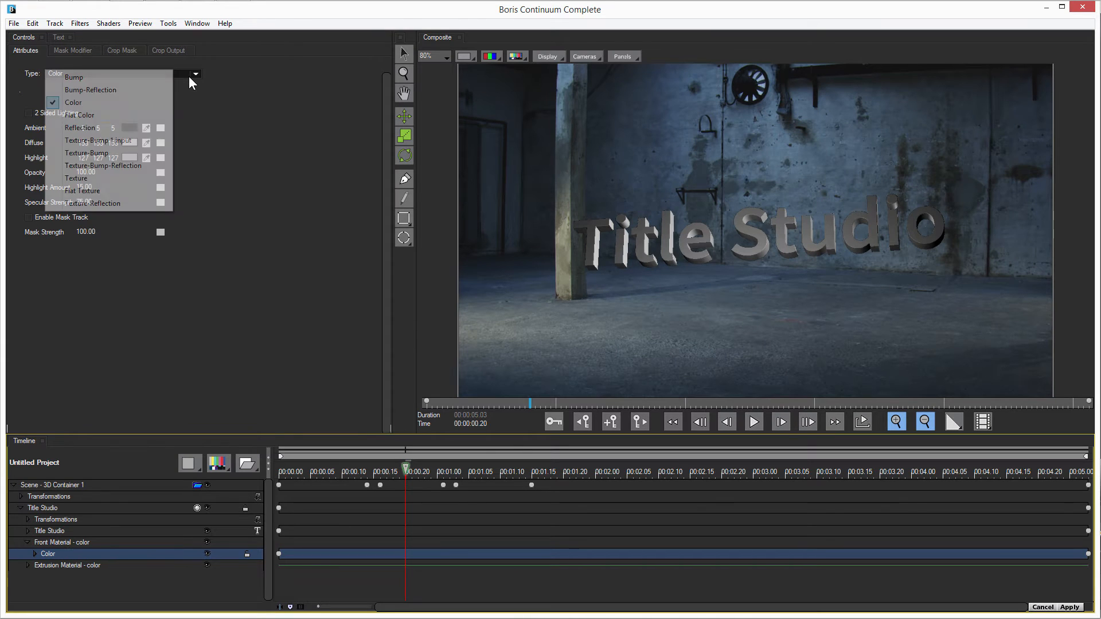
pyautogui.click(129, 115)
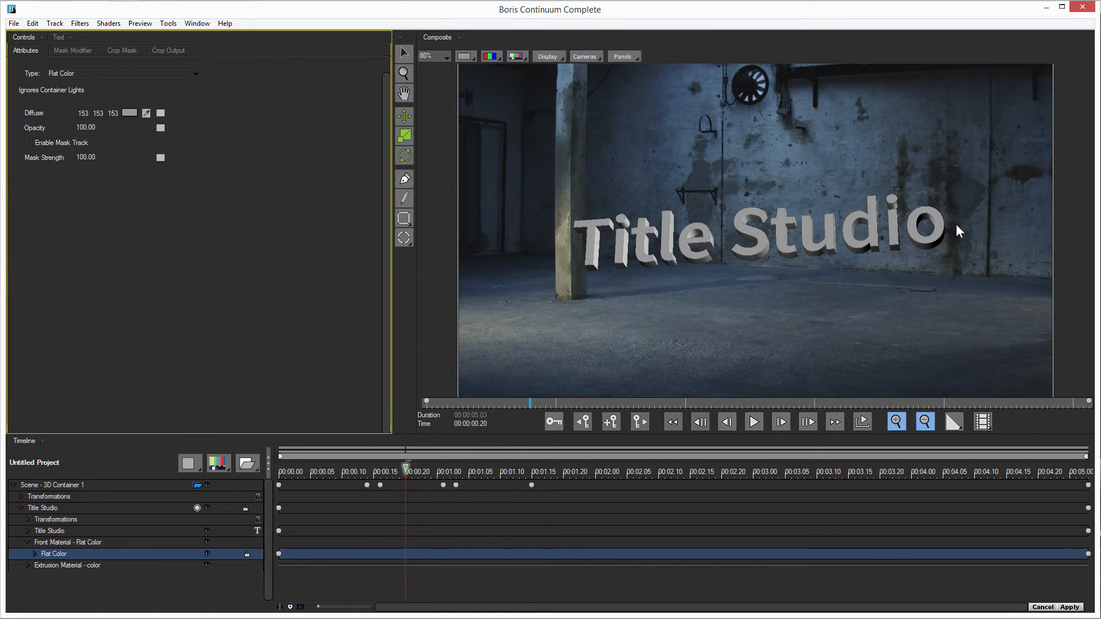
# Try coral red (220, 103, 86) and white as the Flat Color front material's diffuse colour
pyautogui.click(130, 113)
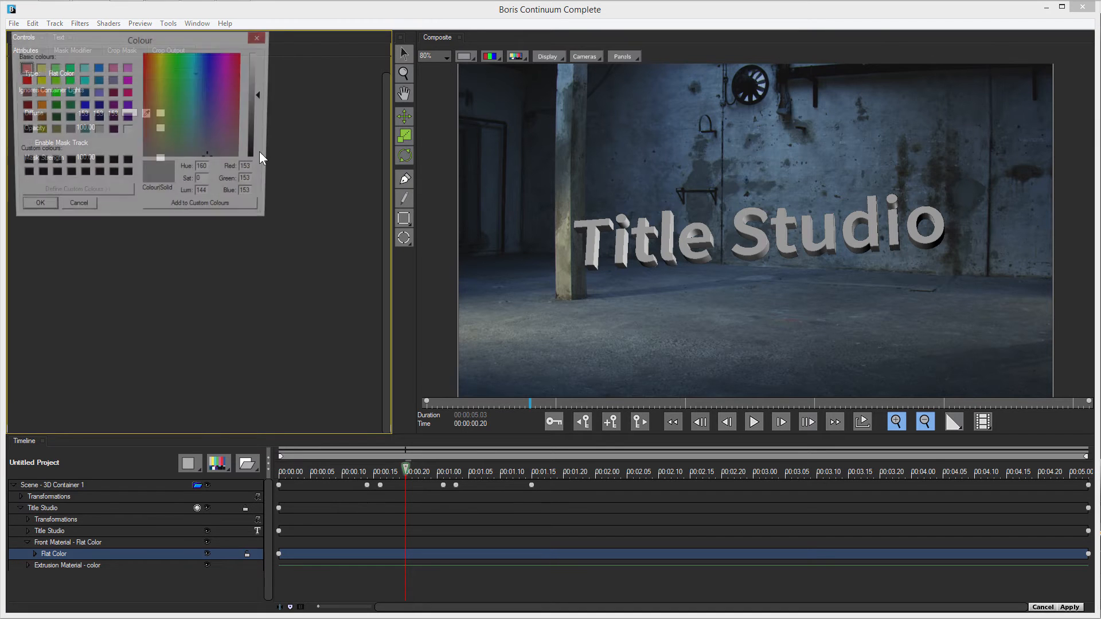
pyautogui.moveTo(154, 108); pyautogui.dragTo(146, 88)
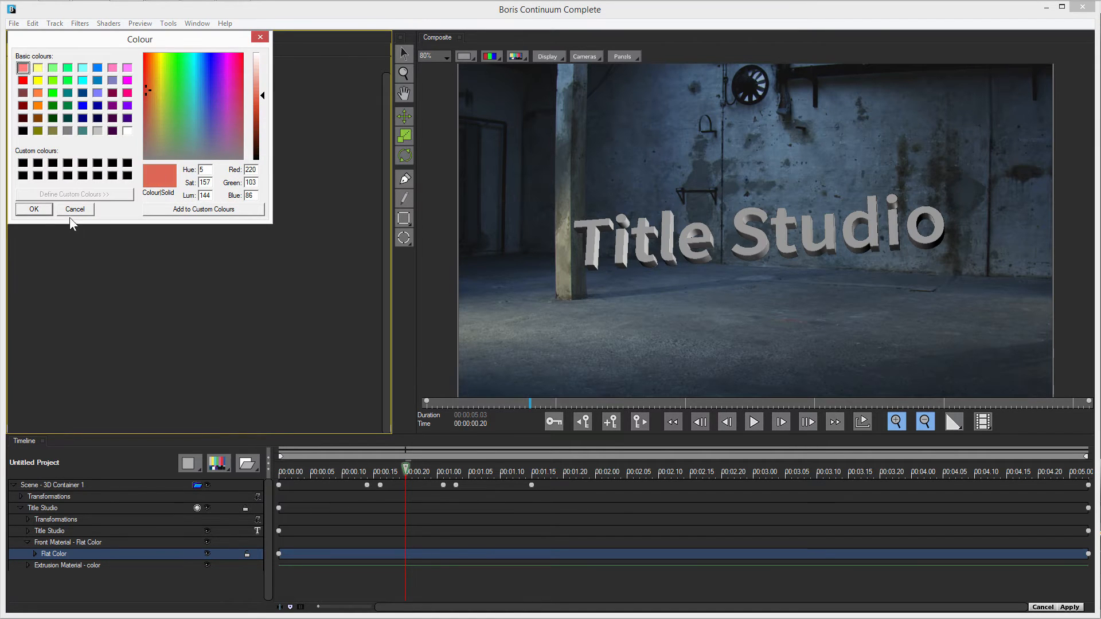
pyautogui.press('Return')
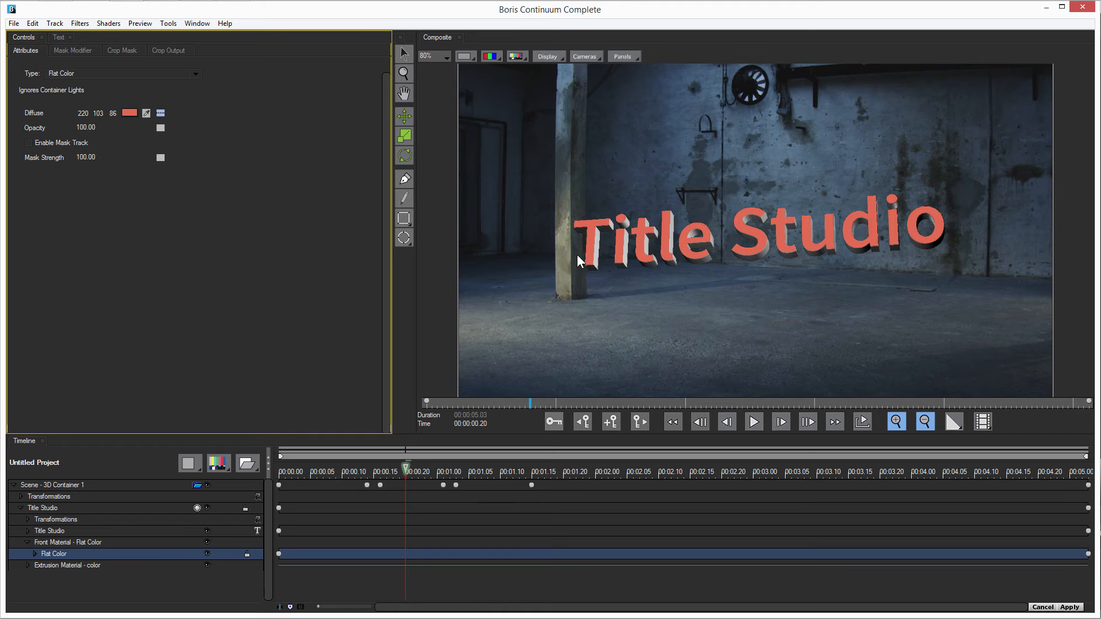
pyautogui.click(129, 114)
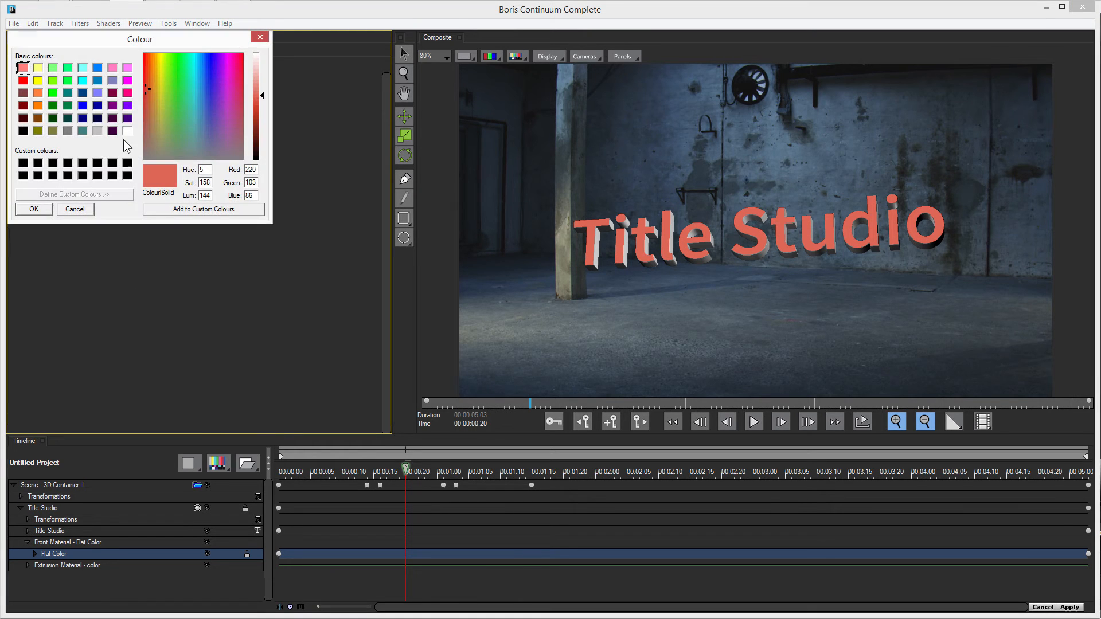
pyautogui.click(127, 131)
pyautogui.click(34, 209)
# Change the front material type to Color with pale yellow diffuse (255, 245, 179), white highlight and Highlight Amount 2.89
pyautogui.click(88, 76)
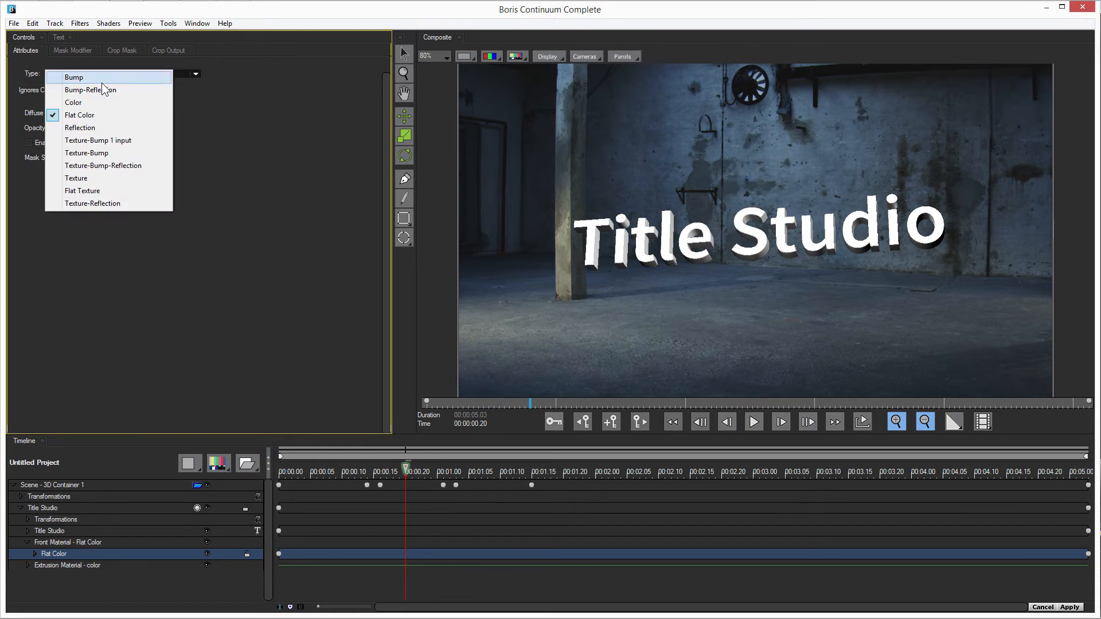
pyautogui.click(111, 105)
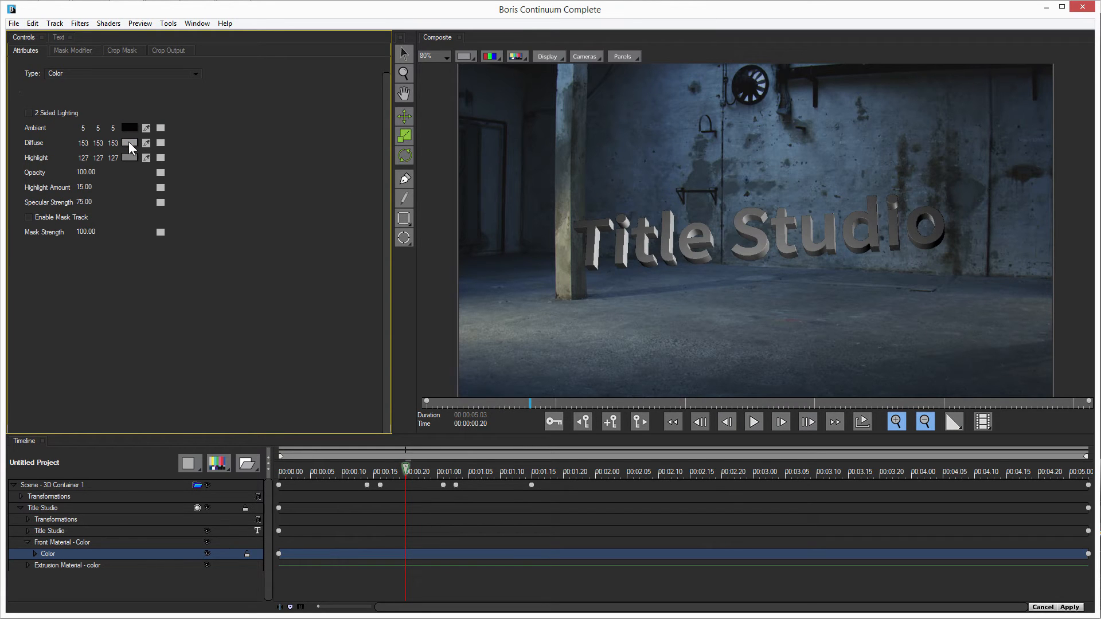
pyautogui.click(129, 142)
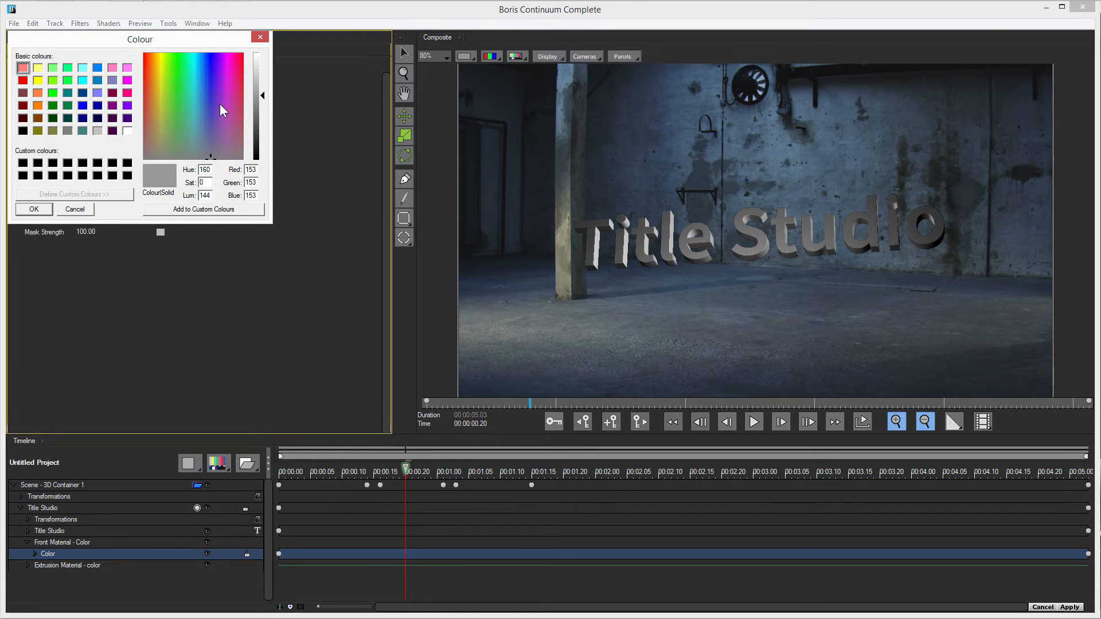
pyautogui.click(158, 55)
pyautogui.moveTo(262, 96); pyautogui.dragTo(260, 66)
pyautogui.click(34, 208)
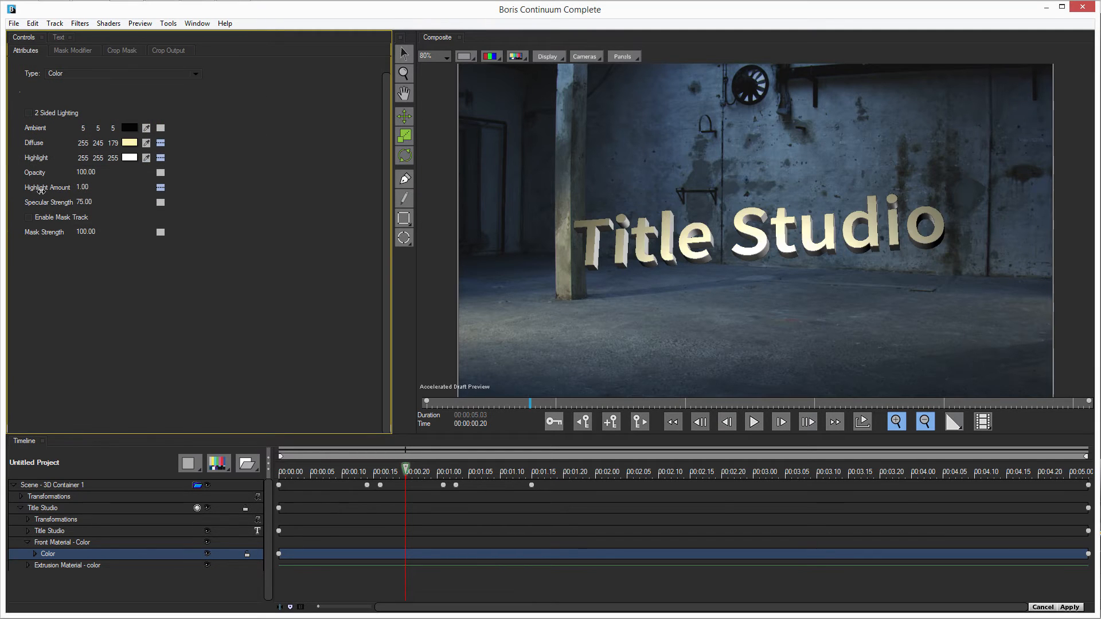
pyautogui.moveTo(40, 189); pyautogui.dragTo(196, 199)
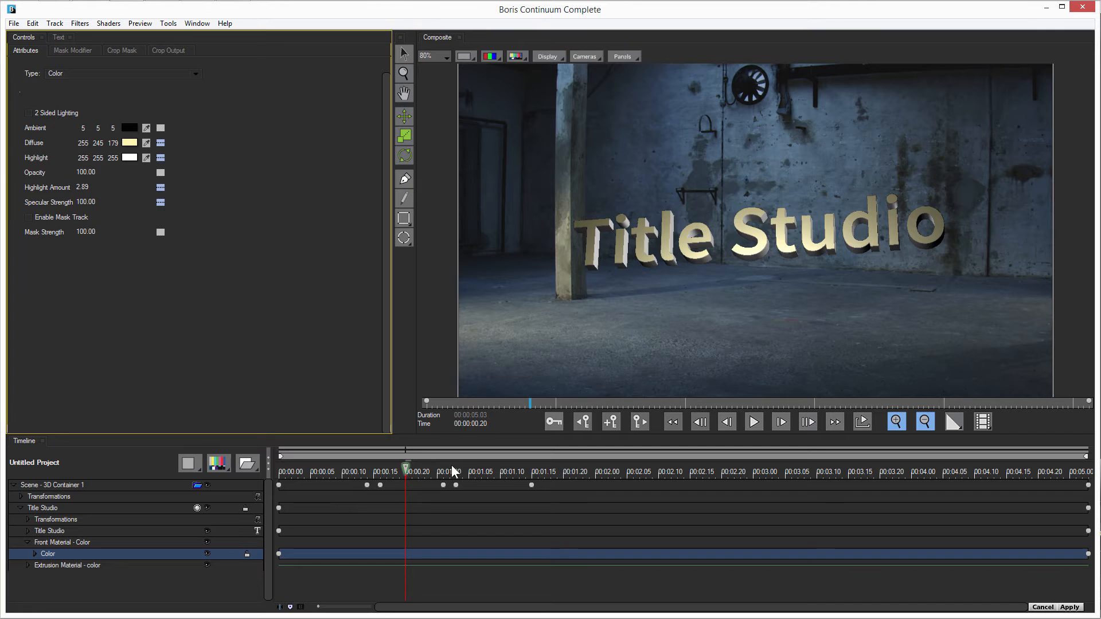
pyautogui.moveTo(403, 465)
pyautogui.mouseDown()
pyautogui.moveTo(335, 467)
pyautogui.moveTo(447, 466)
pyautogui.moveTo(397, 467)
pyautogui.moveTo(411, 466)
pyautogui.mouseUp()
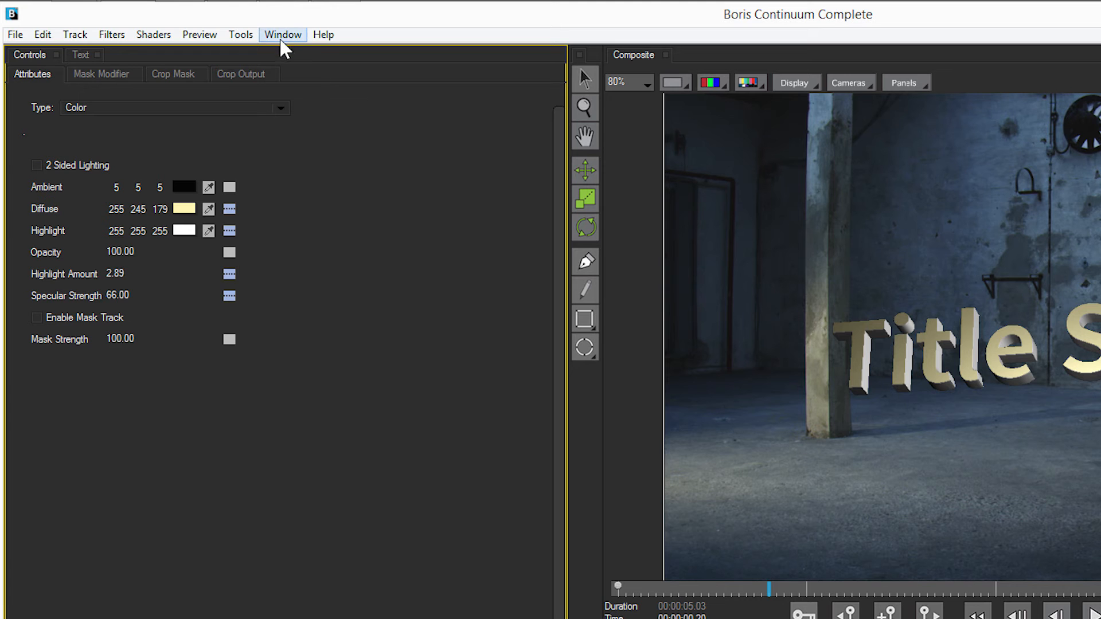
# Try Corroded Metal, Chrome, Gold Leaf and Brushed Teal from the metallic material styles on the title's front, and apply Brushed Gold
pyautogui.click(282, 36)
pyautogui.click(287, 287)
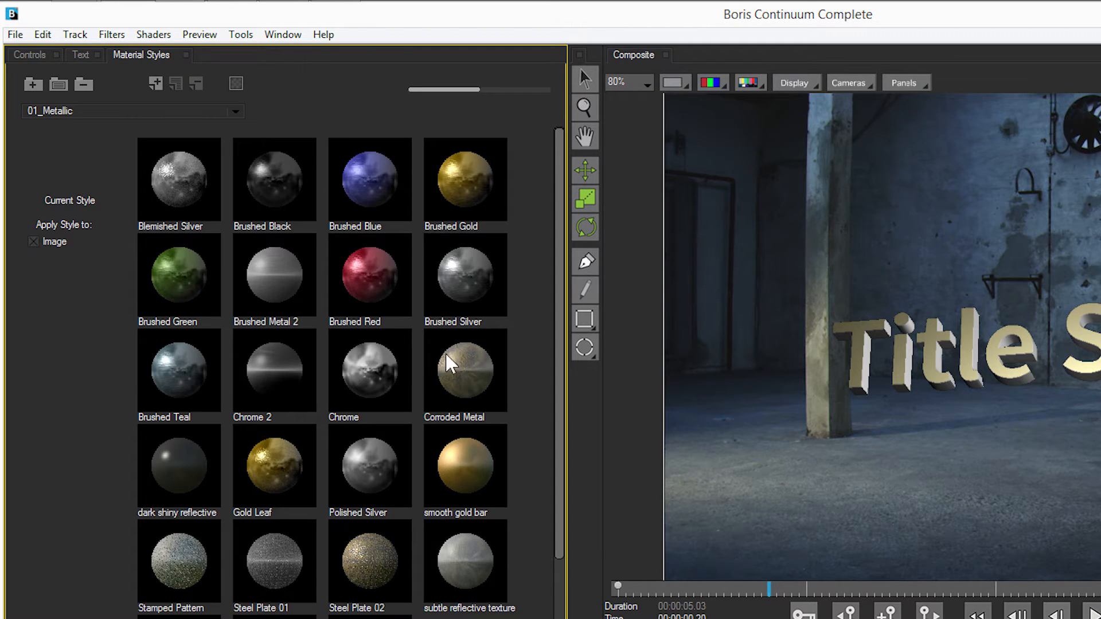
pyautogui.click(445, 353)
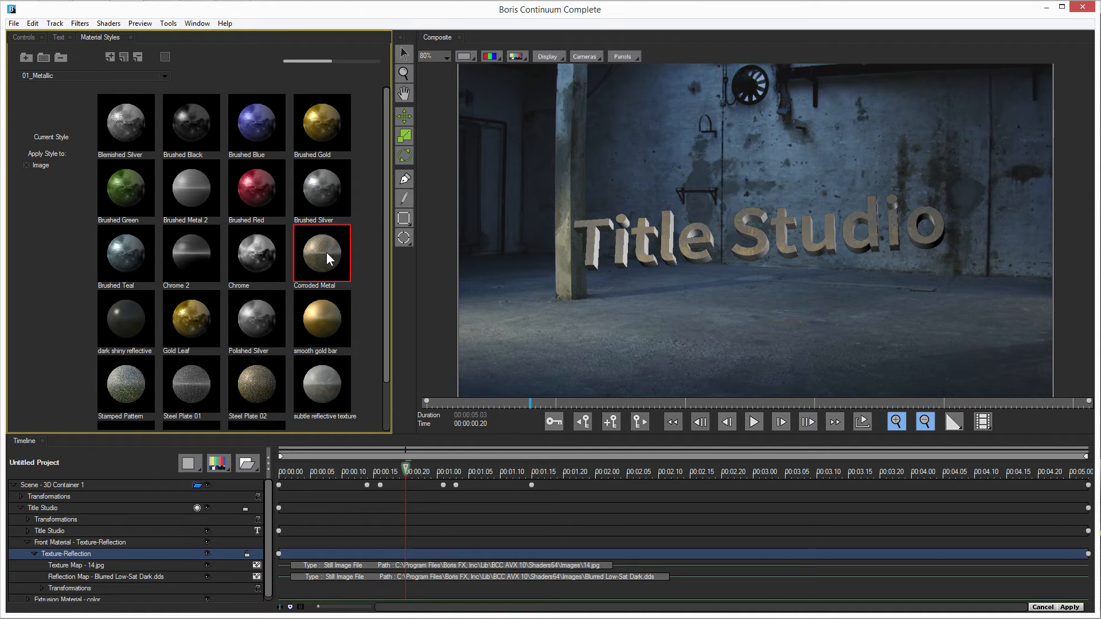
pyautogui.click(255, 261)
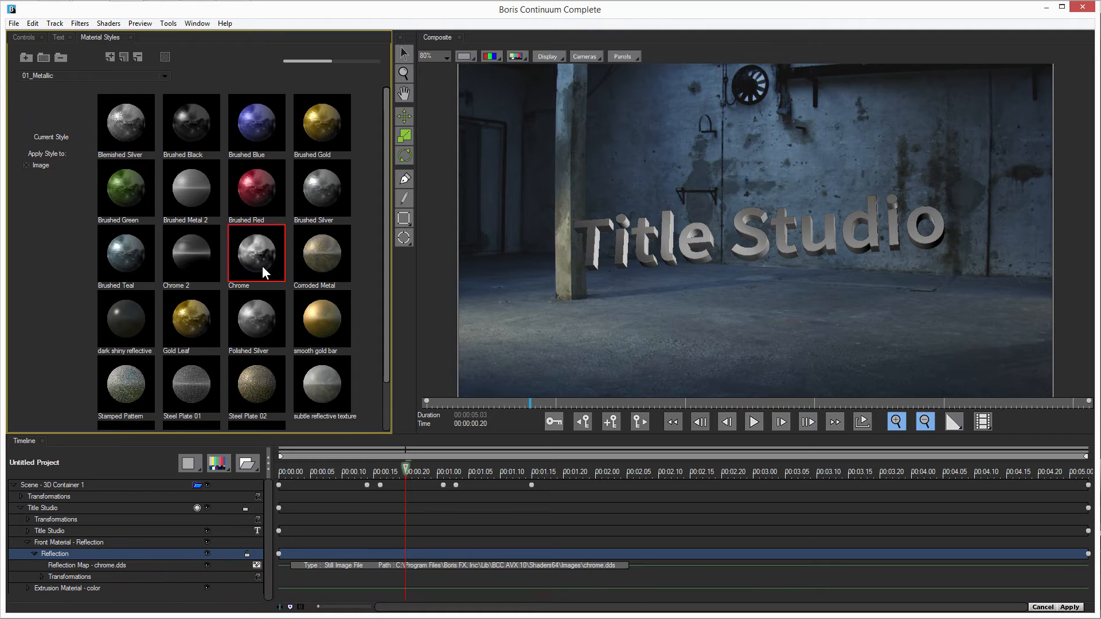
pyautogui.click(191, 318)
pyautogui.click(124, 254)
pyautogui.click(317, 129)
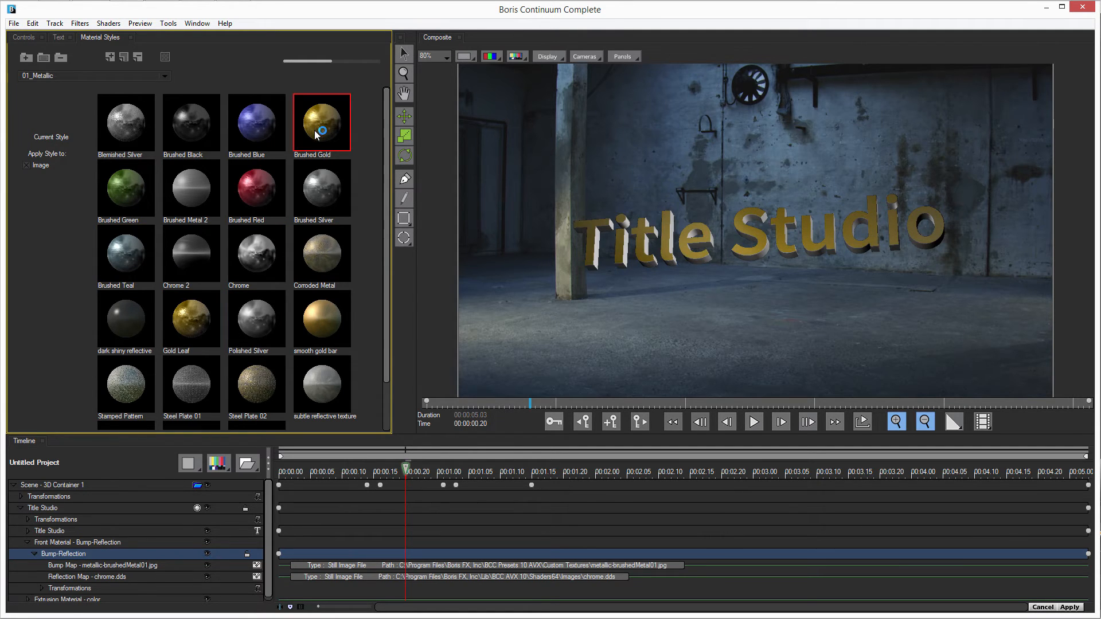
pyautogui.moveTo(531, 402)
pyautogui.mouseDown()
pyautogui.moveTo(587, 401)
pyautogui.moveTo(463, 399)
pyautogui.moveTo(618, 391)
pyautogui.moveTo(431, 394)
pyautogui.moveTo(545, 390)
pyautogui.mouseUp()
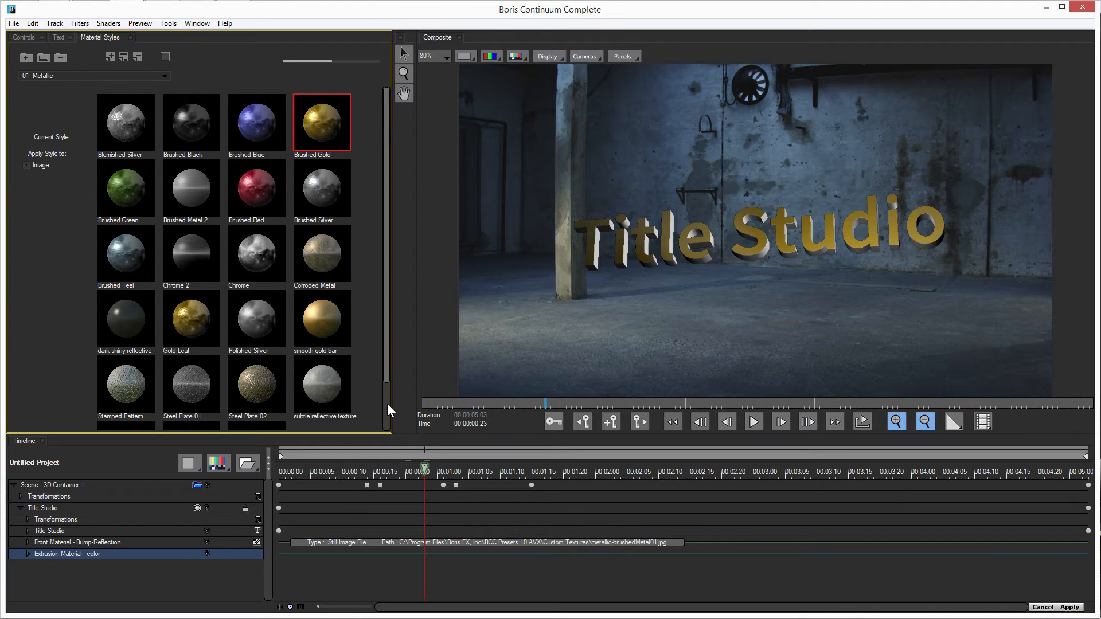
# Apply the "subtle reflective texture" metallic style to the title's extrusion material after trying Stamped Pattern
pyautogui.click(387, 403)
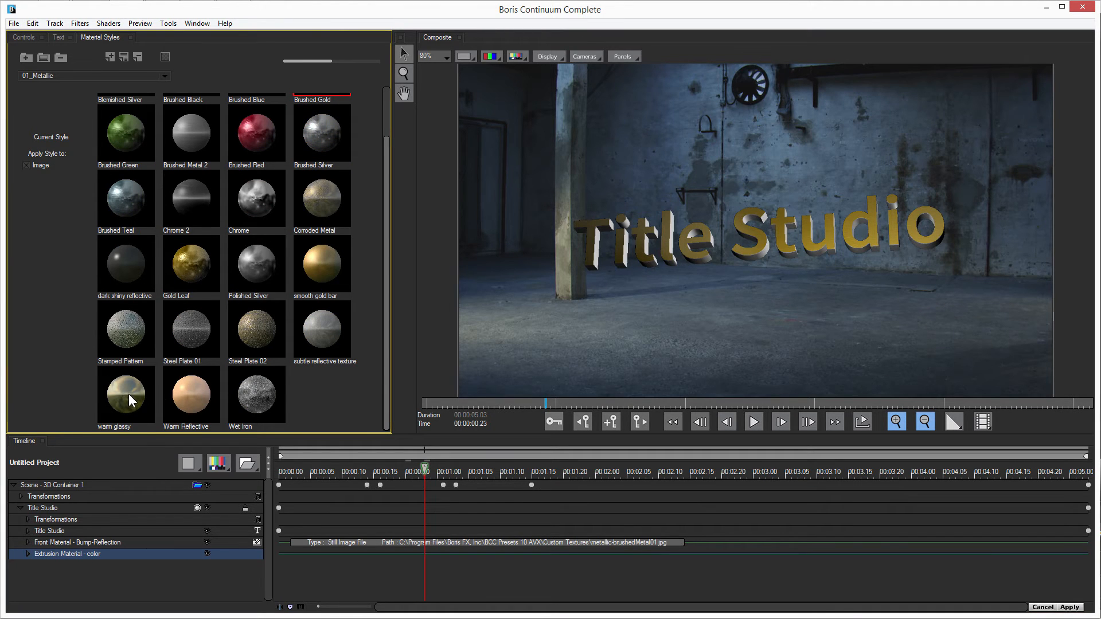
pyautogui.click(134, 329)
pyautogui.click(334, 334)
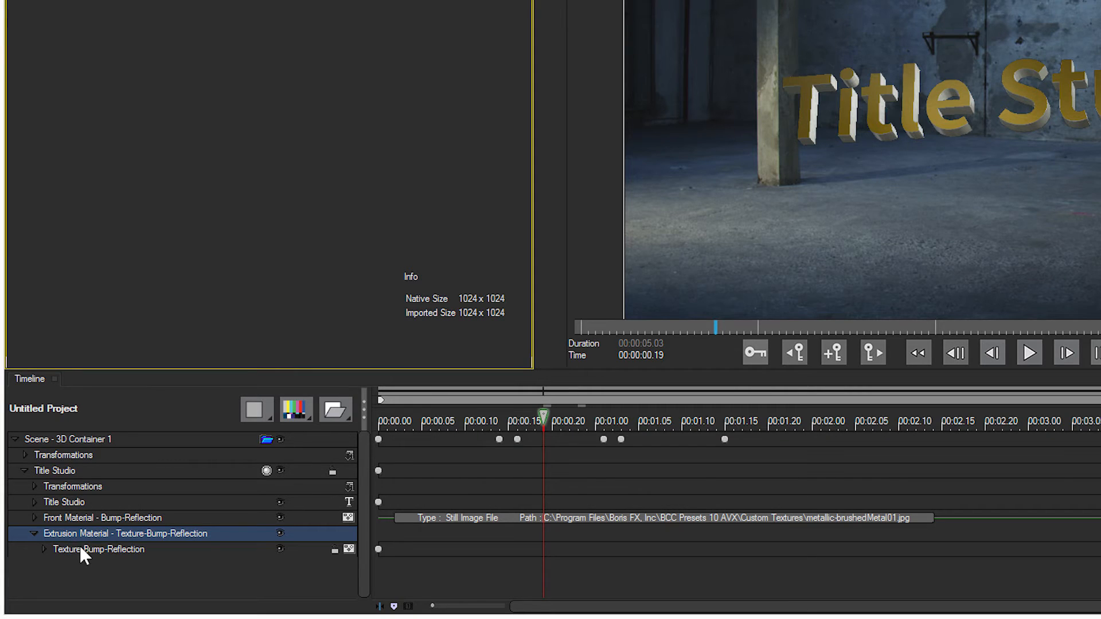
# Examine the extrusion material's attributes, its available types, and its texture and bump map tracks
pyautogui.click(81, 550)
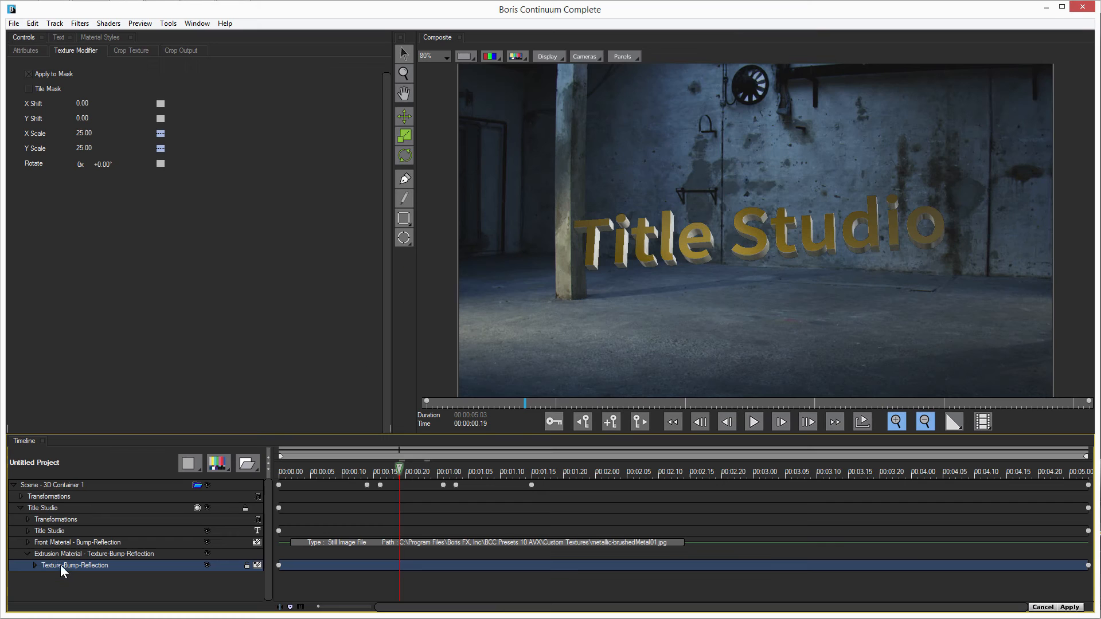
pyautogui.click(28, 51)
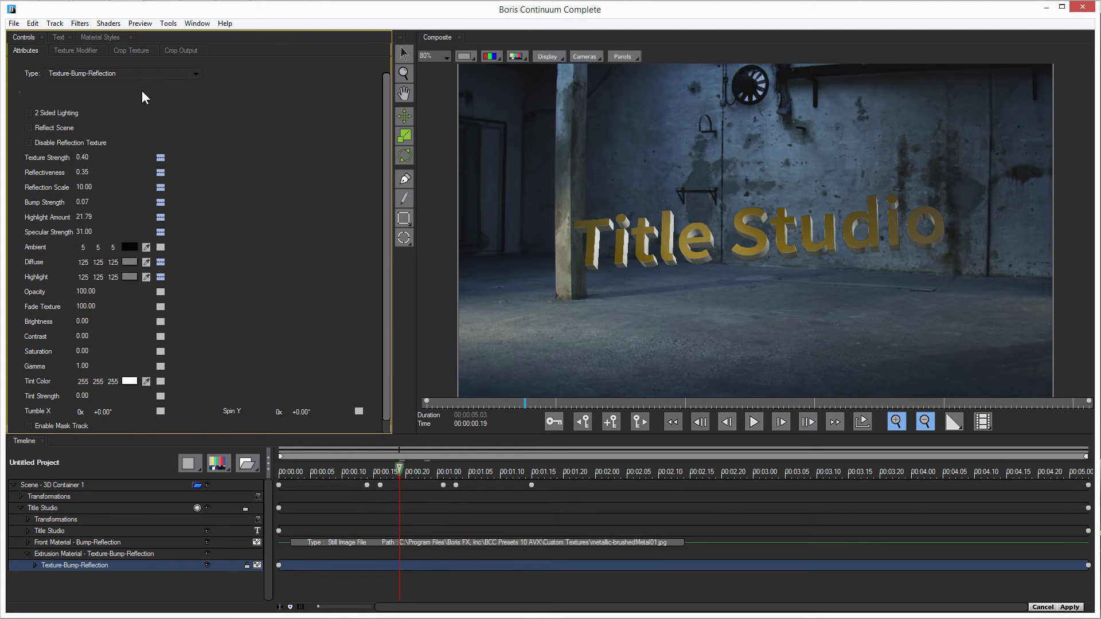
pyautogui.click(154, 74)
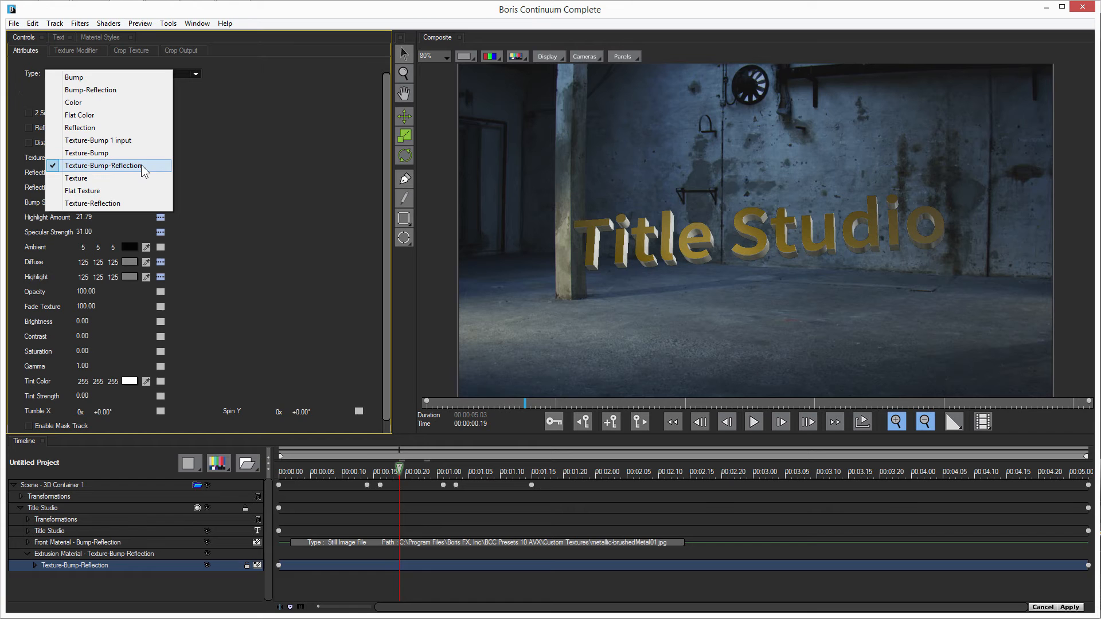
pyautogui.click(279, 163)
pyautogui.click(35, 566)
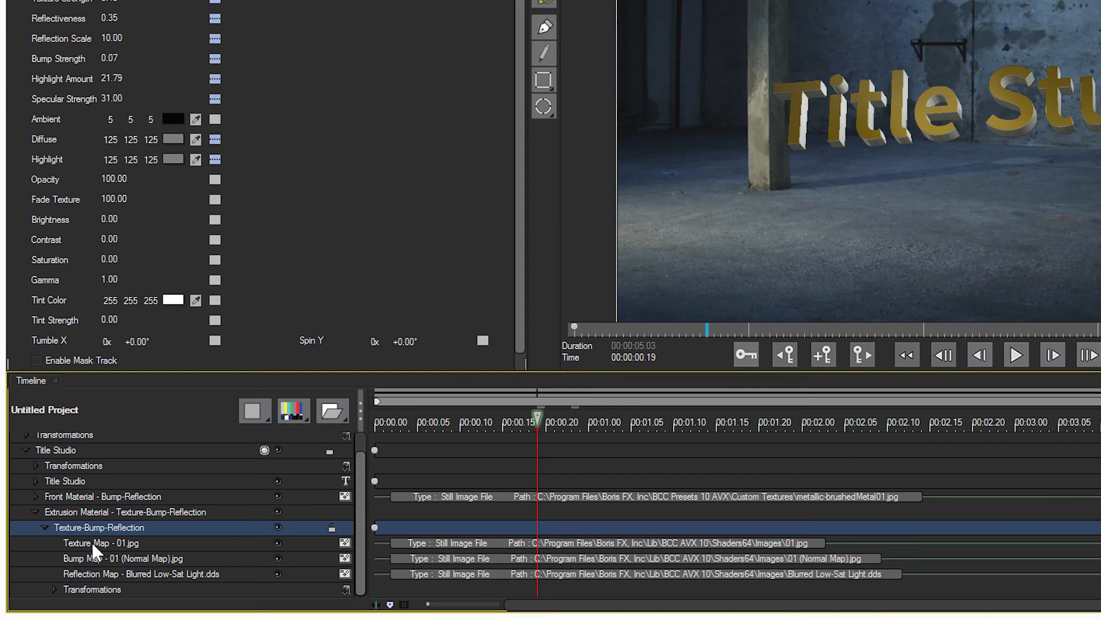
pyautogui.click(93, 545)
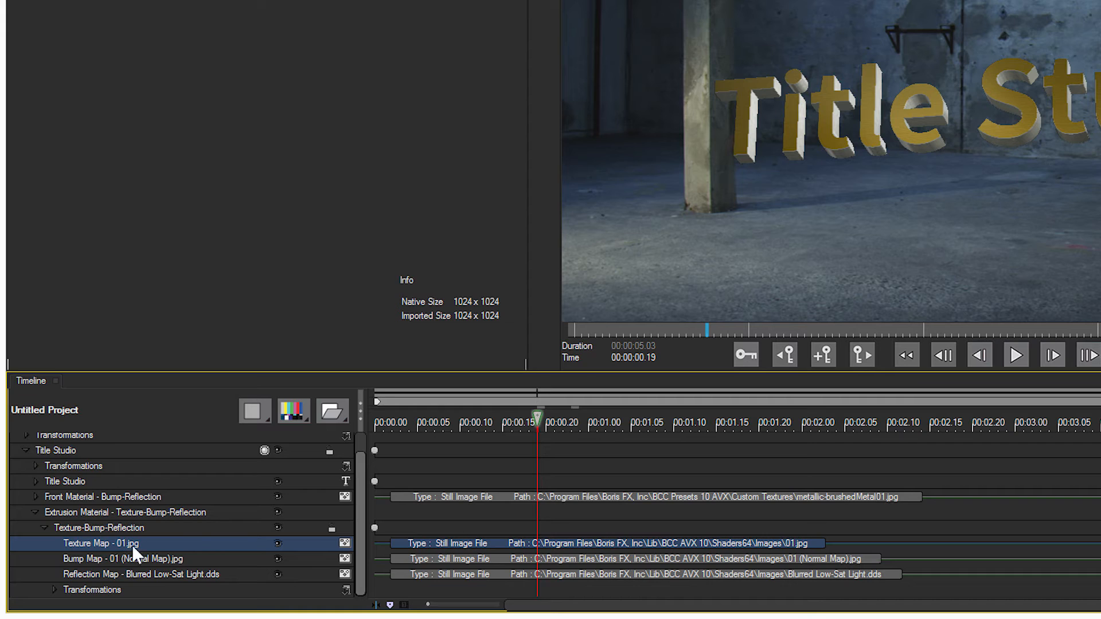
pyautogui.click(143, 561)
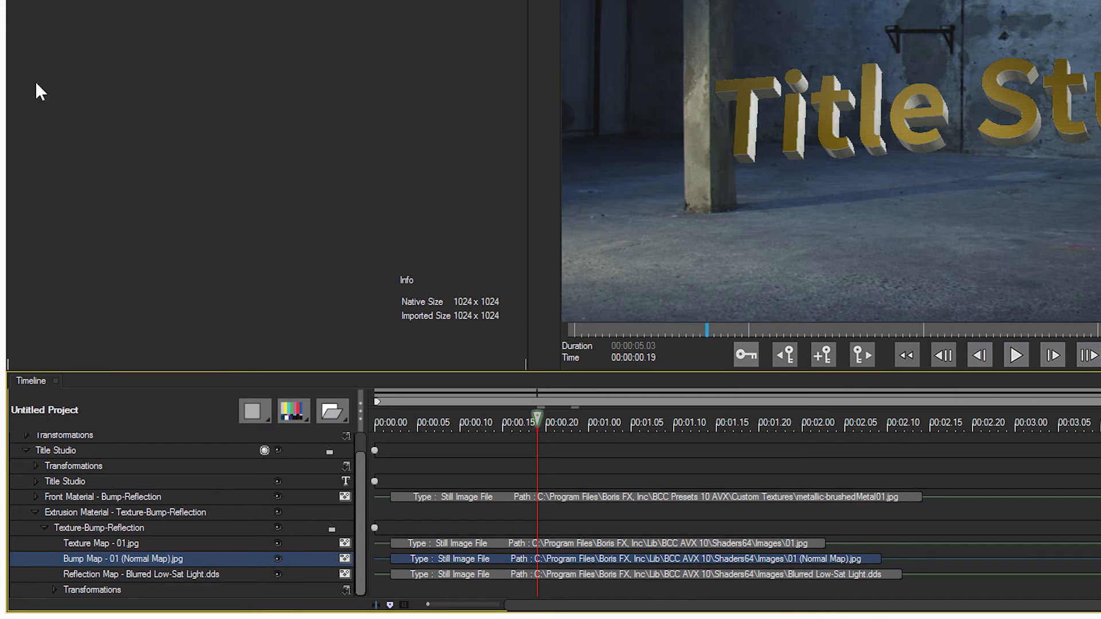
# Adjust the Bump Strength of the extrusion's Texture-Bump-Reflection material
pyautogui.click(109, 528)
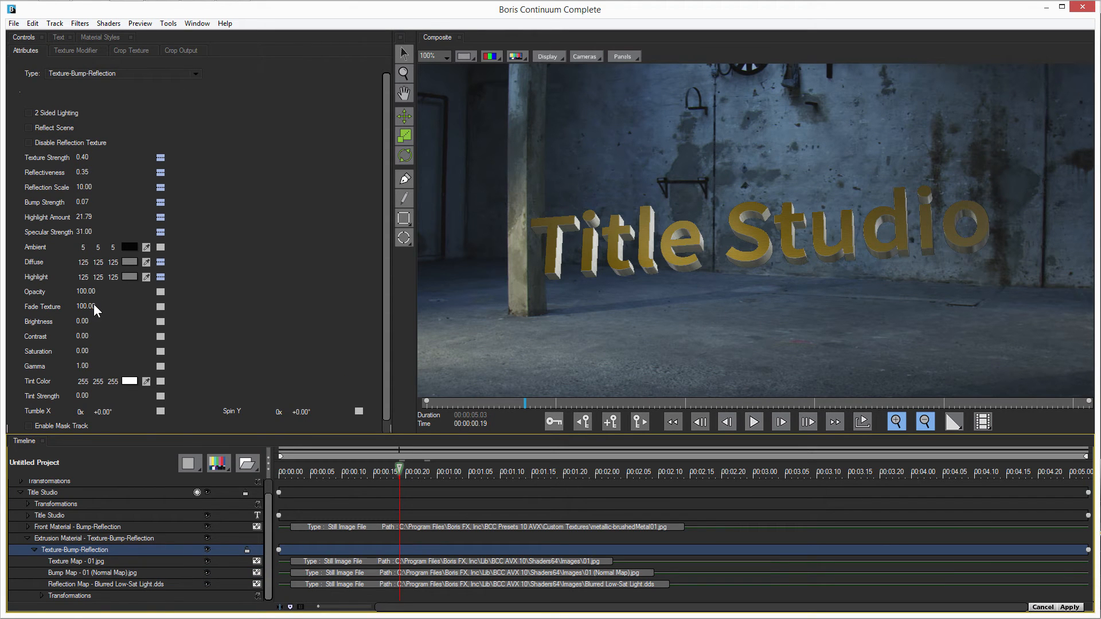
pyautogui.click(374, 182)
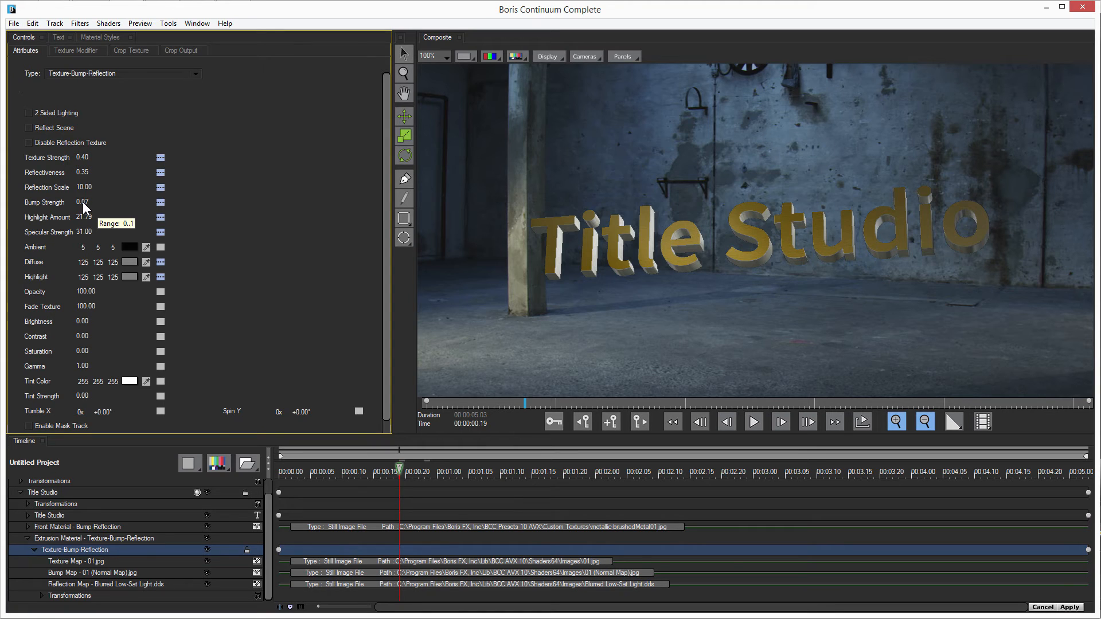
pyautogui.moveTo(82, 200); pyautogui.dragTo(187, 201)
pyautogui.moveTo(80, 204); pyautogui.dragTo(68, 204)
# Replace the extrusion material's texture map with the image file 14.jpg
pyautogui.click(123, 583)
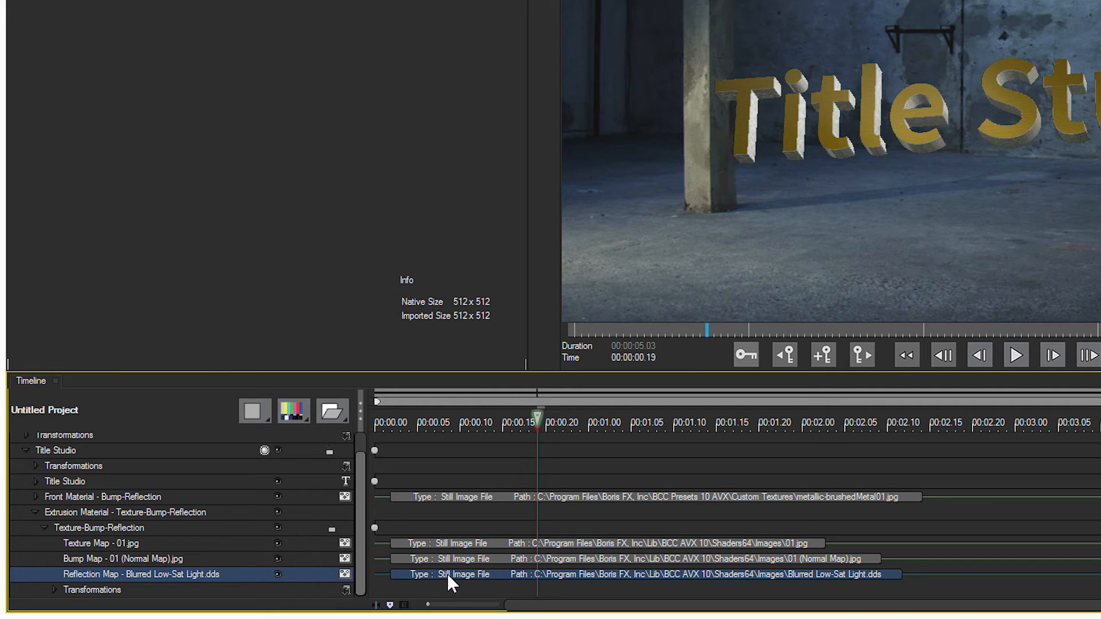
pyautogui.click(118, 543)
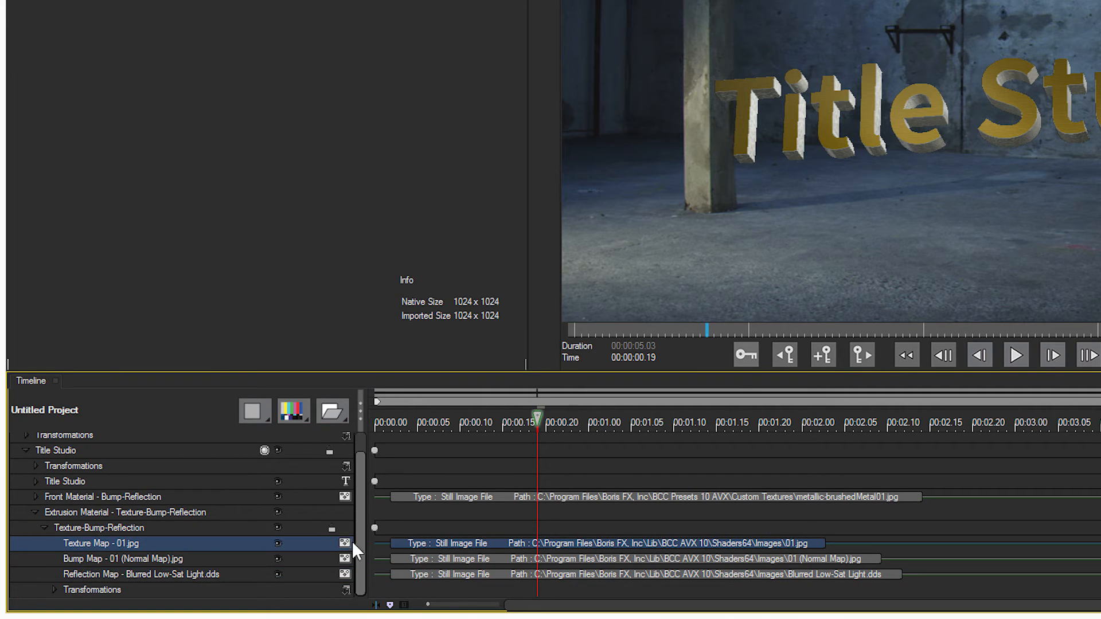
pyautogui.click(346, 542)
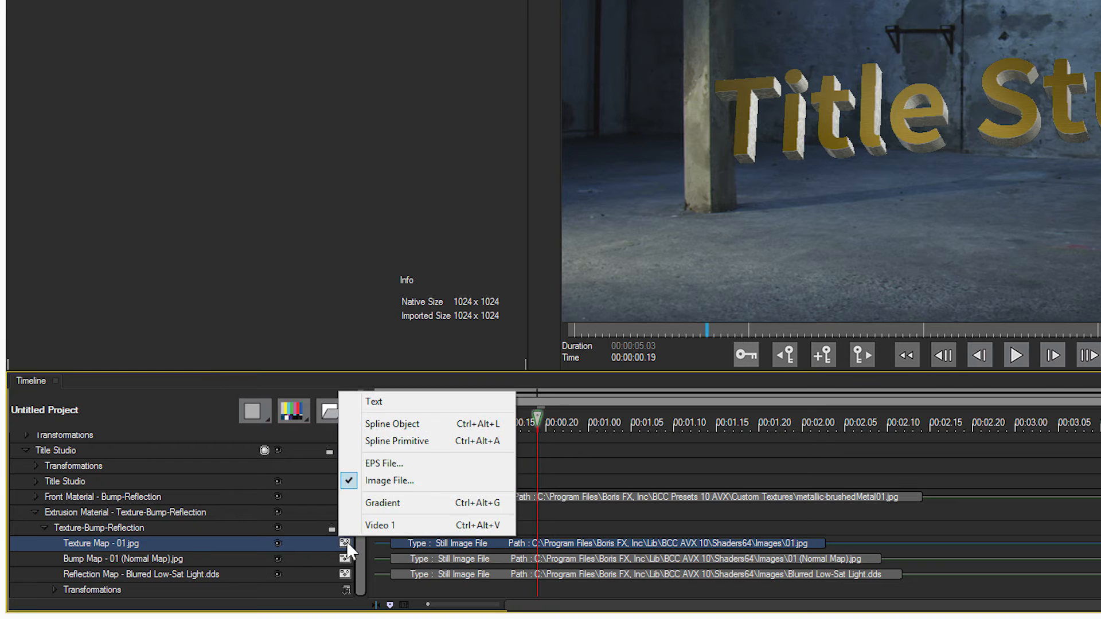
pyautogui.click(202, 543)
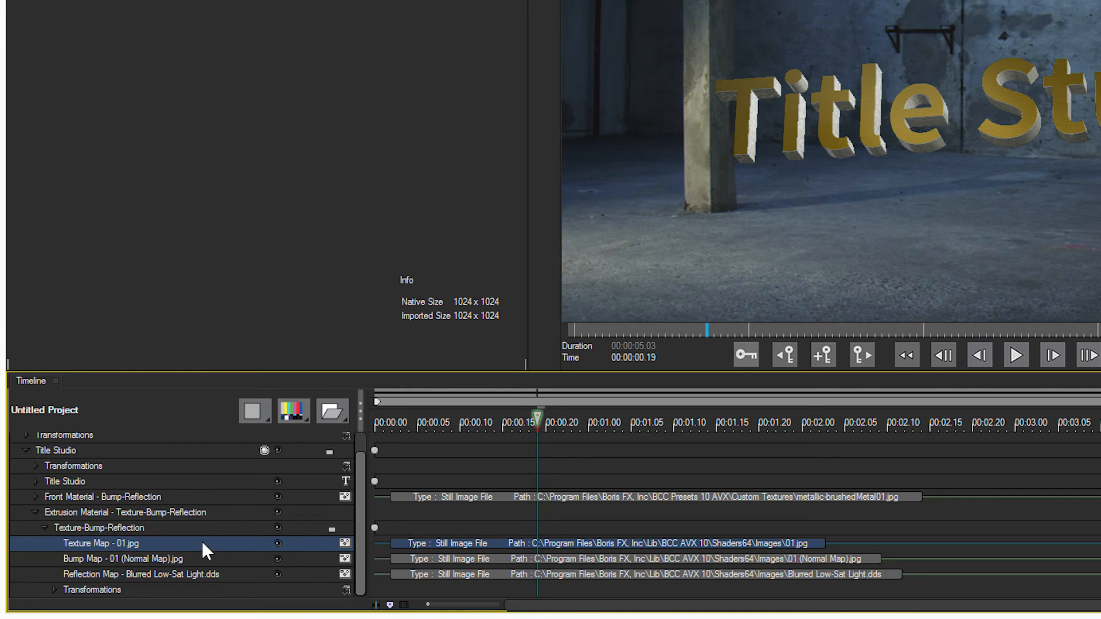
pyautogui.click(346, 542)
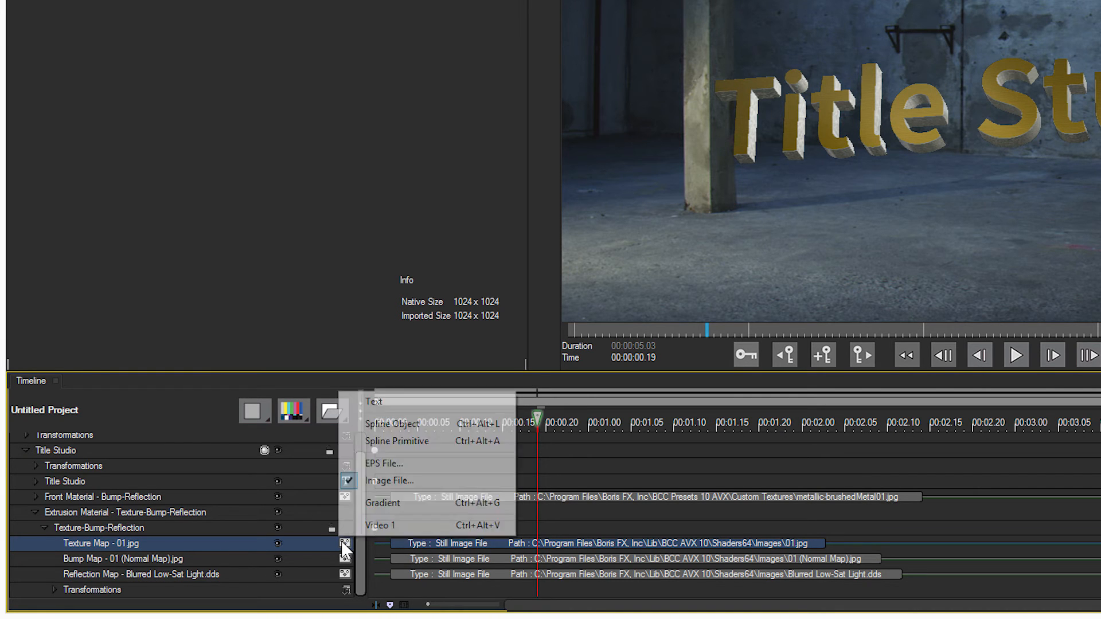
pyautogui.click(456, 482)
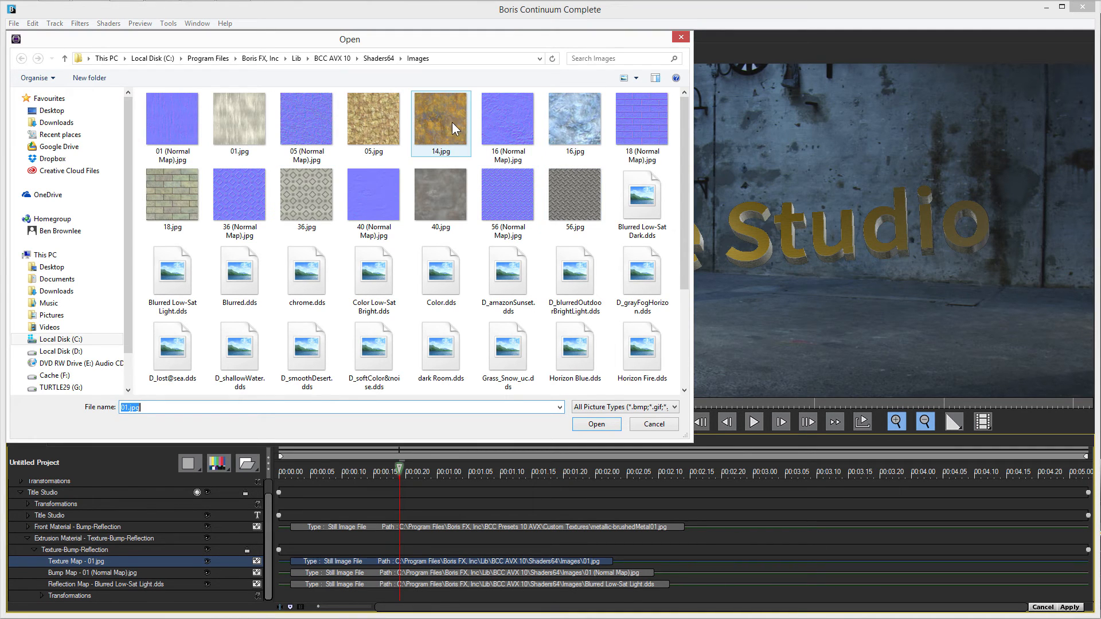
pyautogui.doubleClick(449, 120)
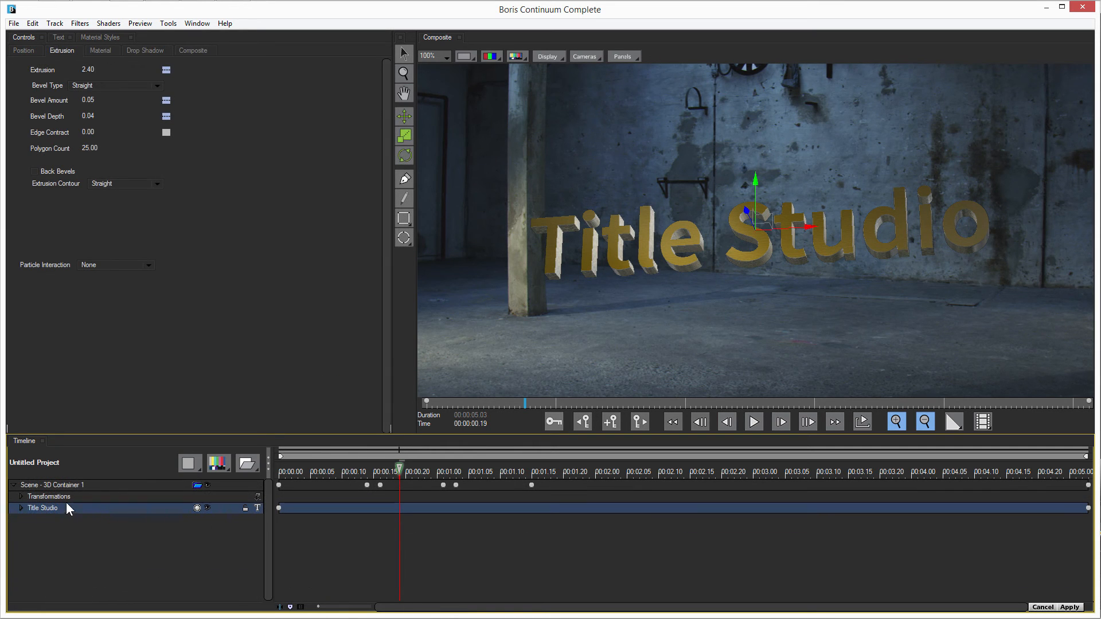
# Duplicate the "Title Studio" track and open the text of the lower copy for editing
pyautogui.rightClick(78, 511)
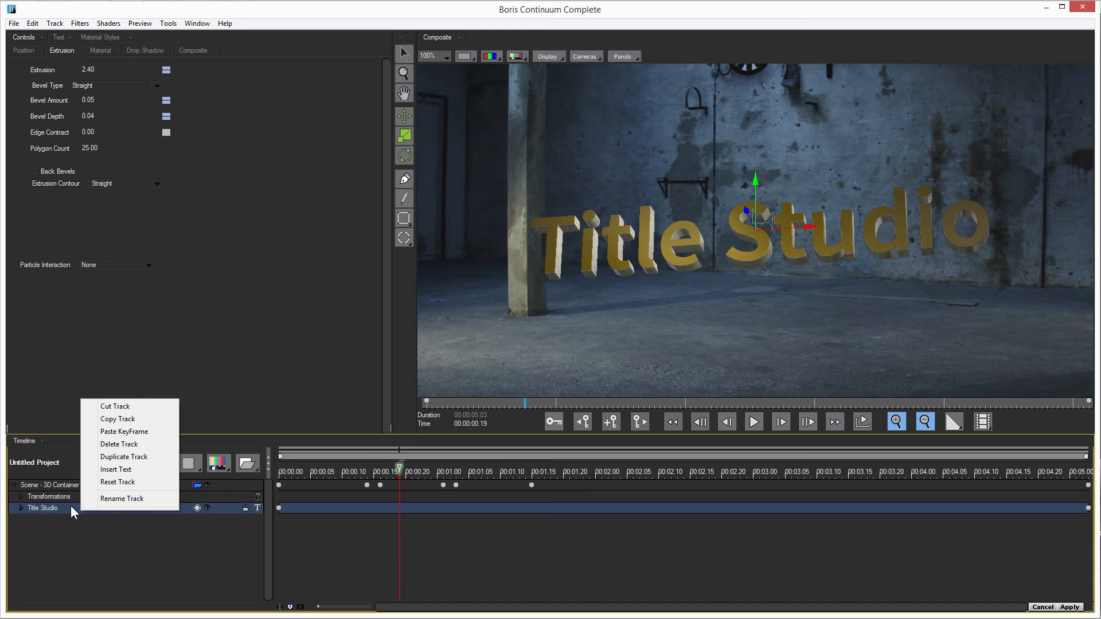
pyautogui.click(119, 457)
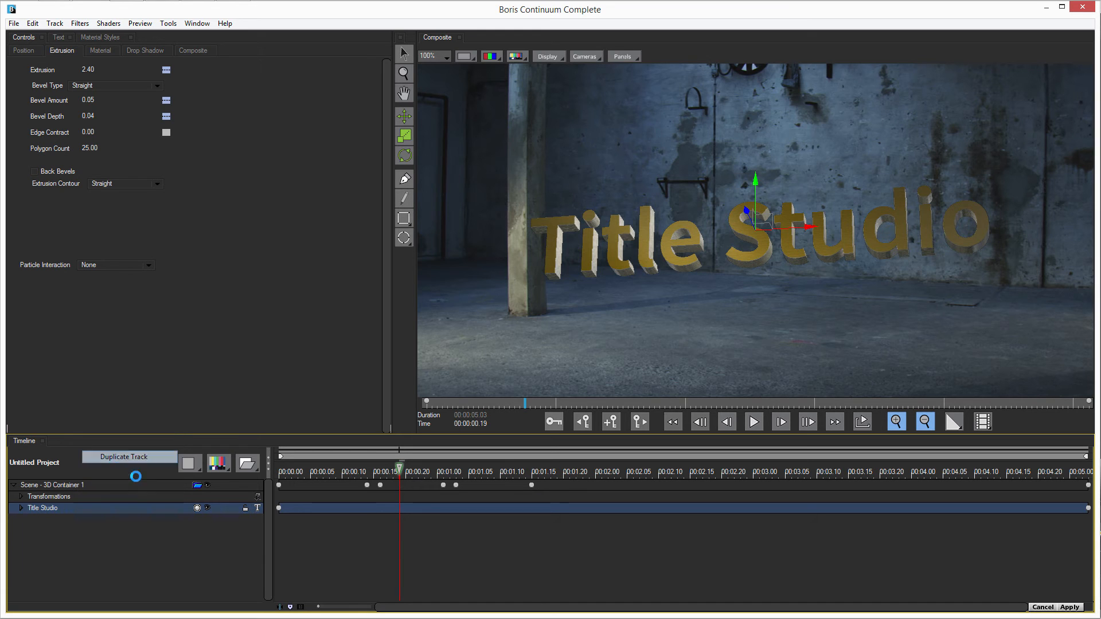
pyautogui.click(56, 519)
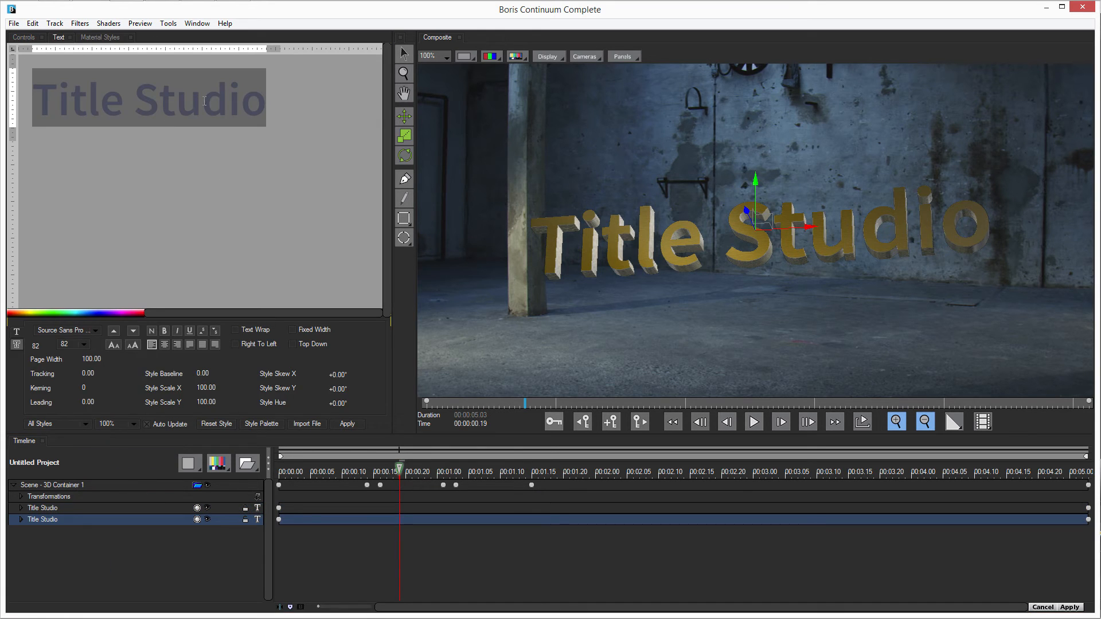
# Replace the lower copy's text with "Line 2"
pyautogui.write('Line 2')
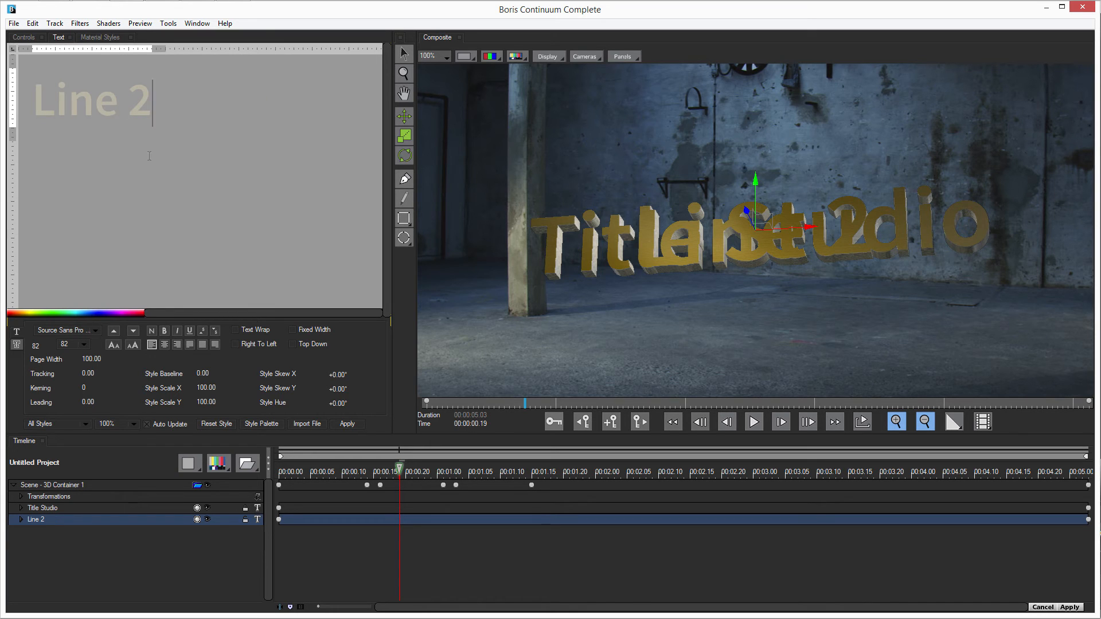
# Move "Line 2" below the first title to Position Y 536.39 and rotate it to Tumble X -1.43° and Spin Y 60.50°
pyautogui.click(22, 37)
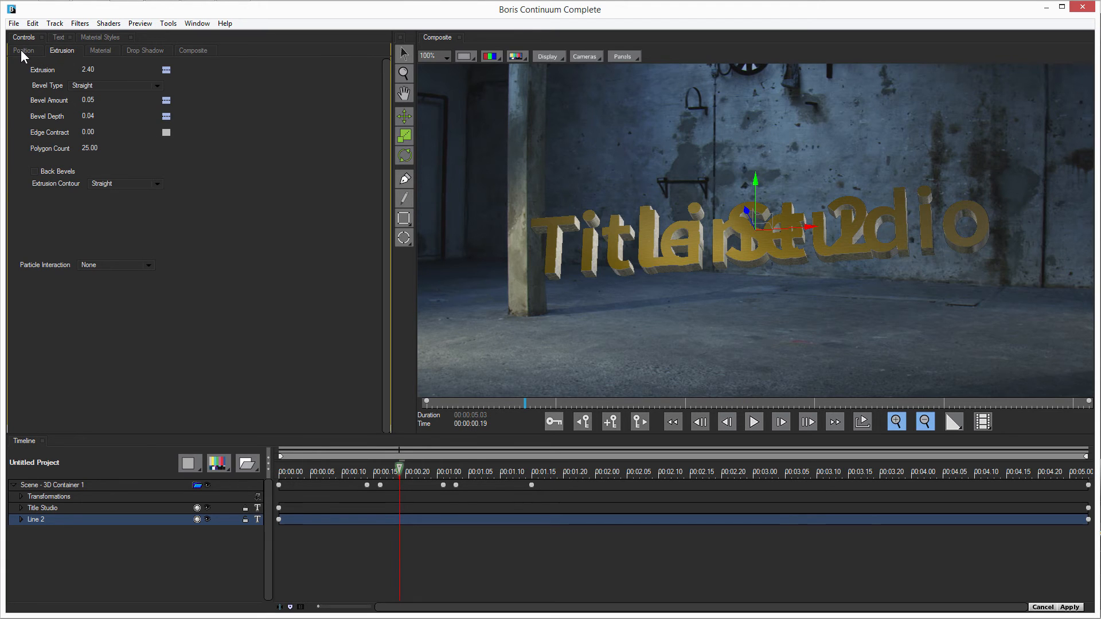
pyautogui.click(23, 51)
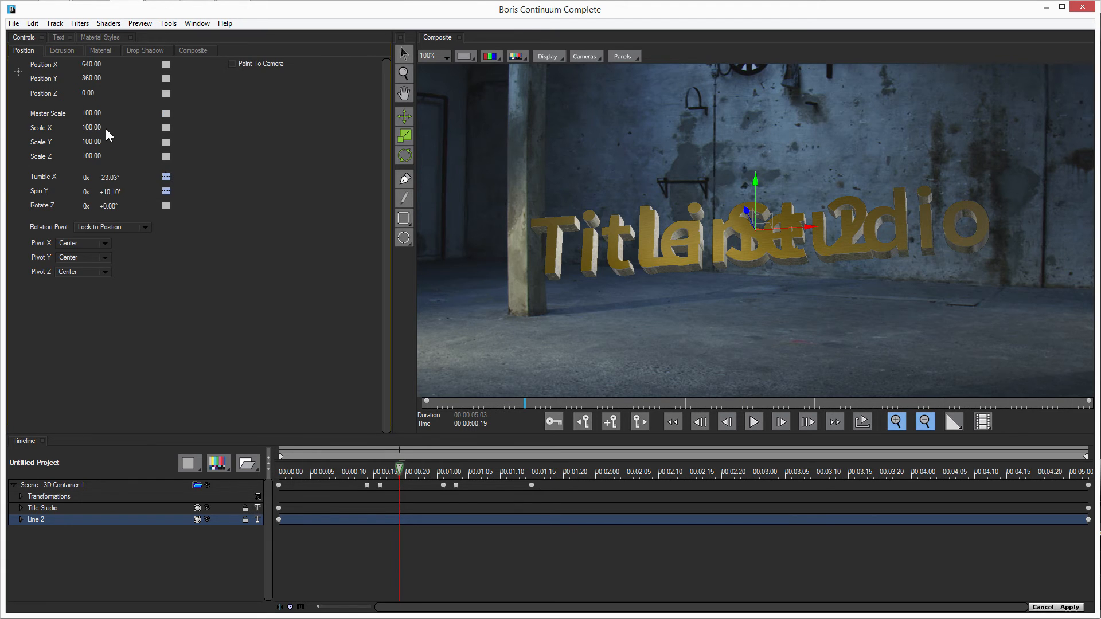
pyautogui.moveTo(95, 81); pyautogui.dragTo(142, 109)
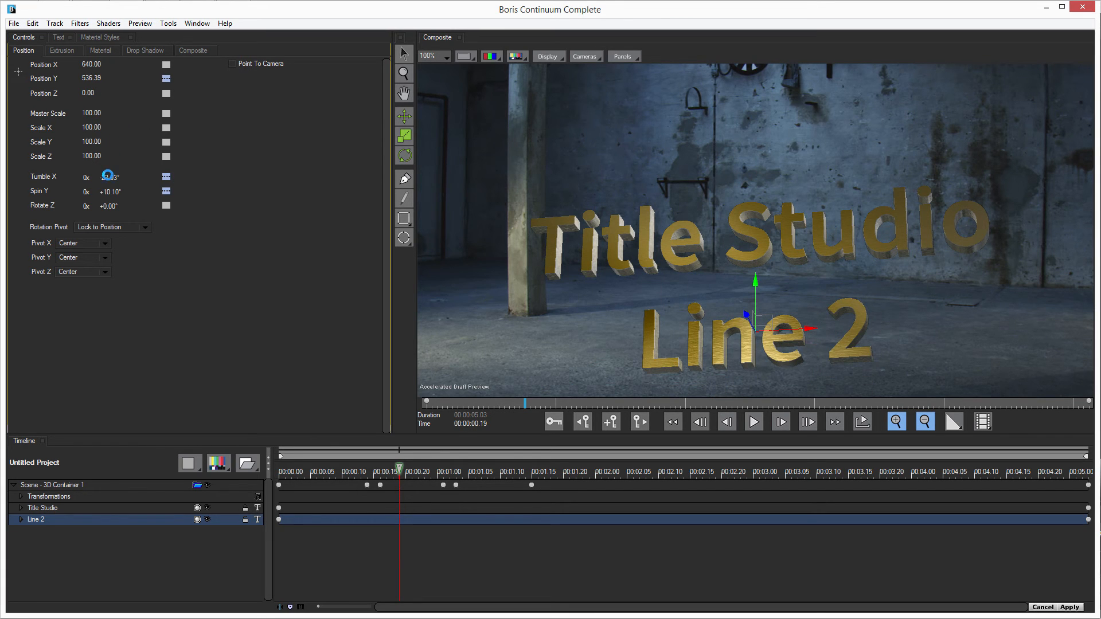
pyautogui.moveTo(113, 198)
pyautogui.mouseDown()
pyautogui.moveTo(143, 201)
pyautogui.moveTo(118, 182)
pyautogui.mouseUp()
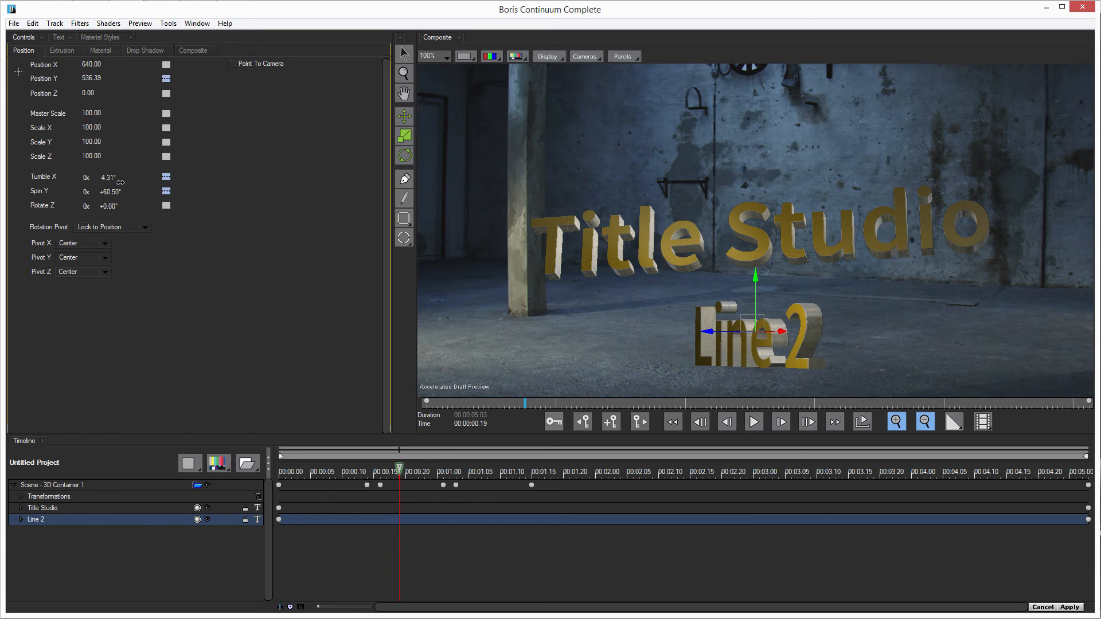
# Rotate the whole 3D container to Tumble X 14.40° and Spin Y about 326° so both titles turn together
pyautogui.click(65, 485)
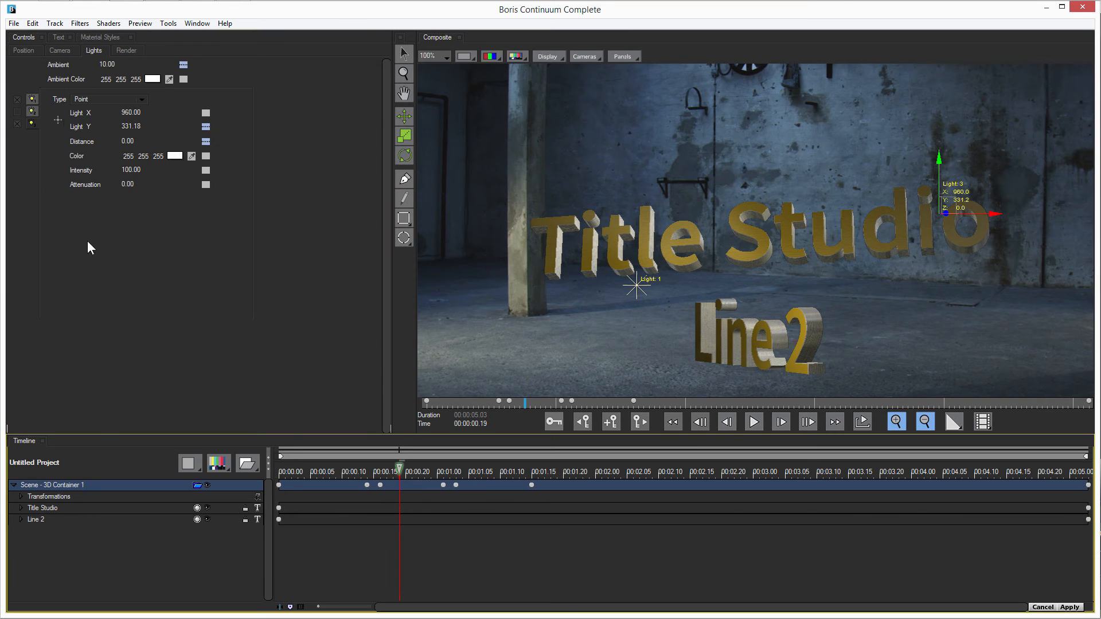
pyautogui.click(22, 50)
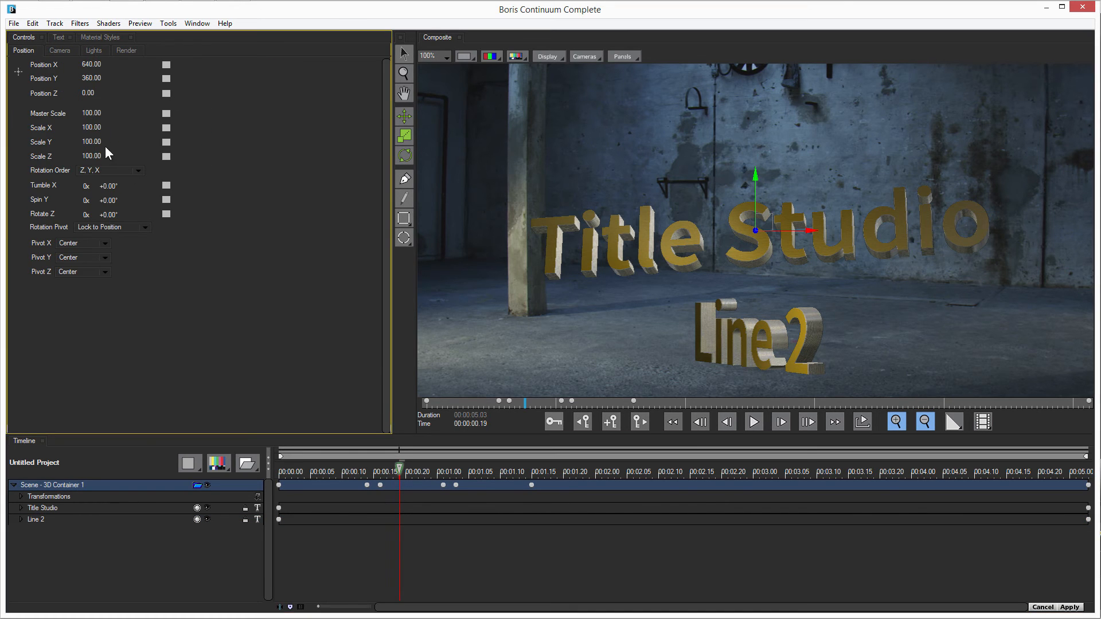
pyautogui.moveTo(114, 202)
pyautogui.mouseDown()
pyautogui.moveTo(247, 197)
pyautogui.moveTo(149, 205)
pyautogui.moveTo(122, 188)
pyautogui.moveTo(161, 189)
pyautogui.moveTo(116, 193)
pyautogui.mouseUp()
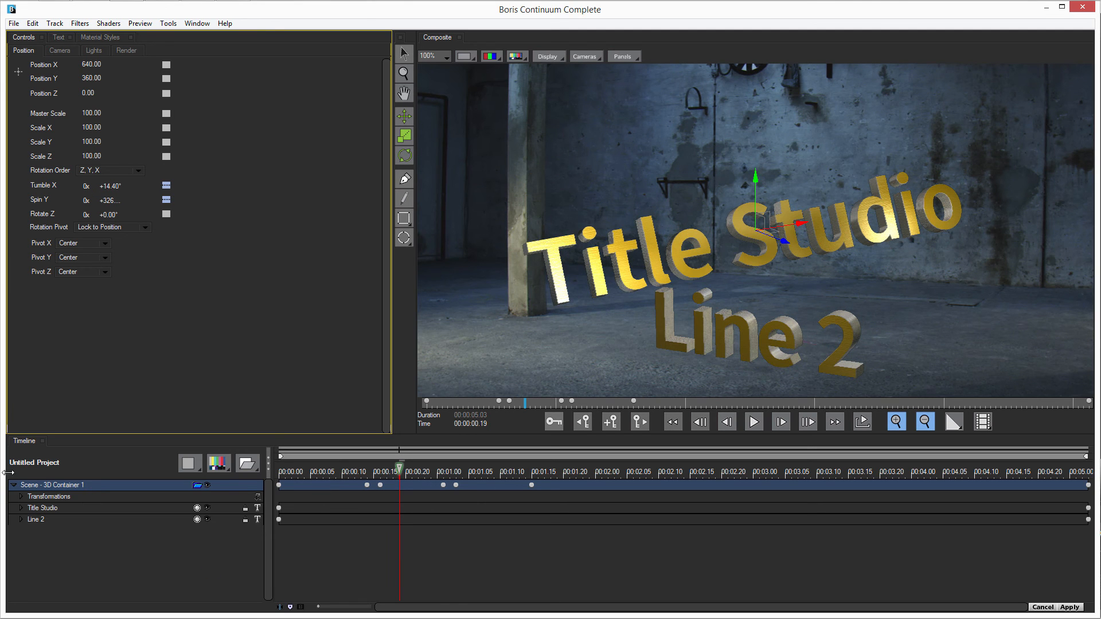
# Examine the position controls of the two titles and the 3D container's render and motion blur options
pyautogui.click(53, 519)
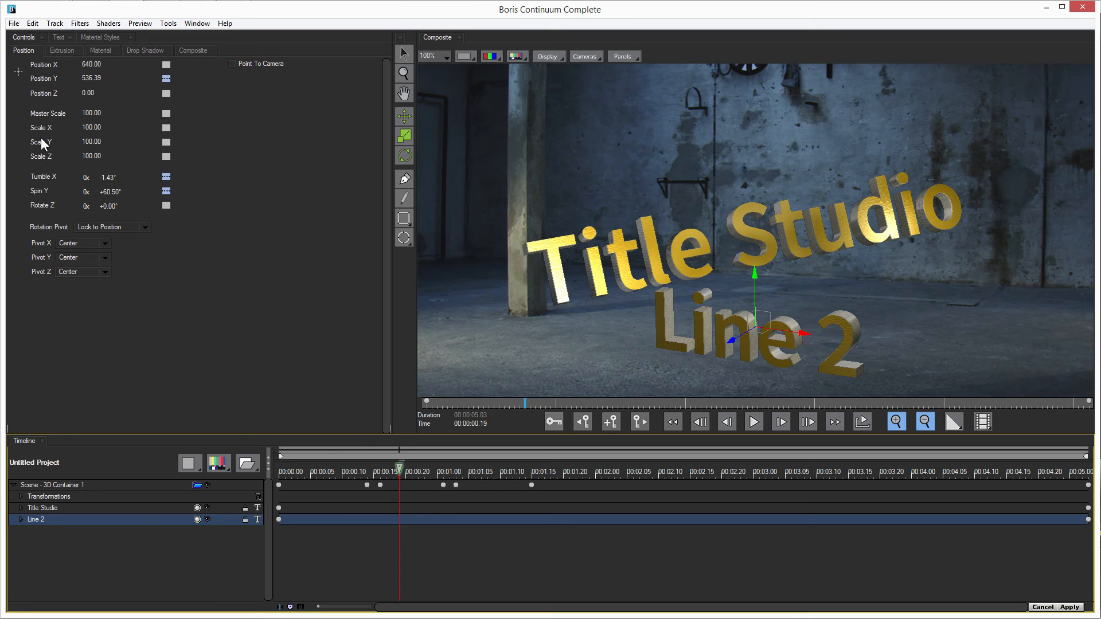
pyautogui.click(68, 507)
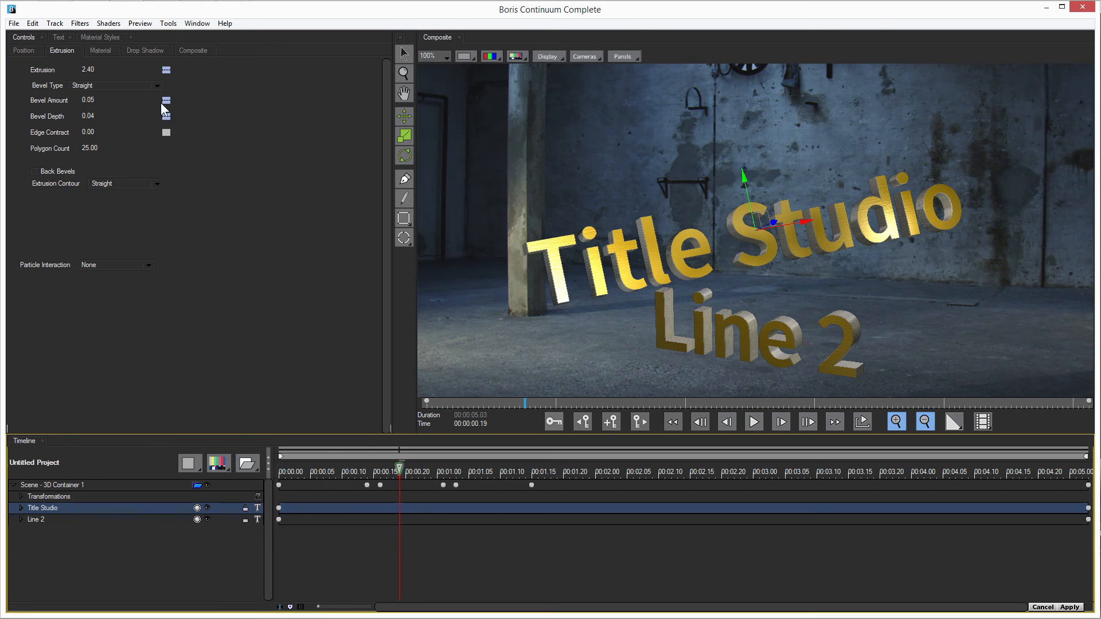
pyautogui.click(18, 50)
pyautogui.click(75, 486)
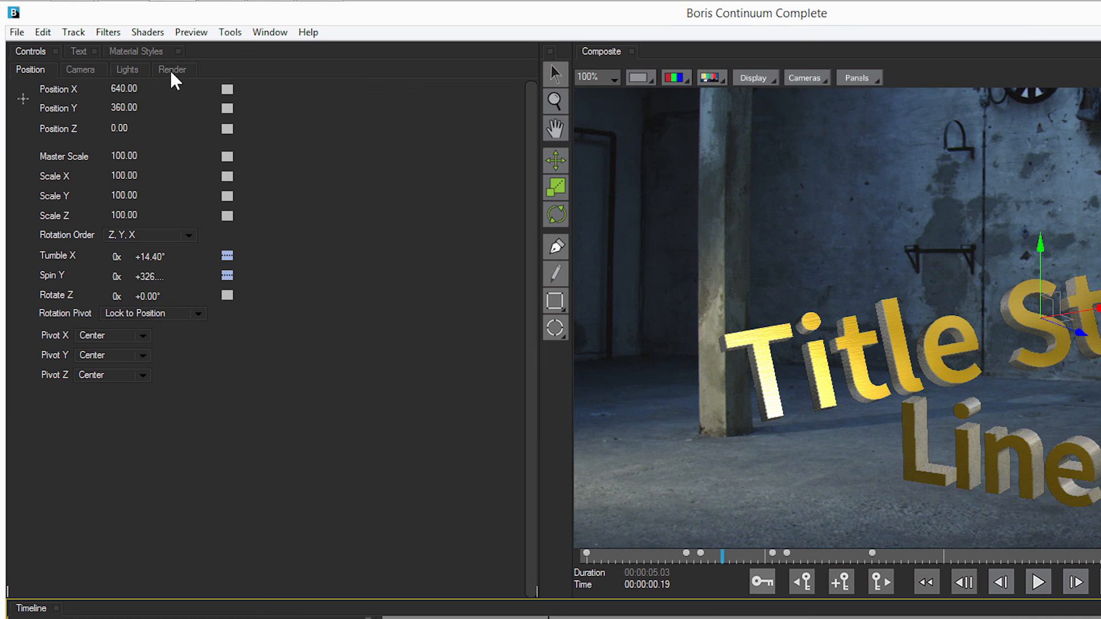
pyautogui.click(126, 50)
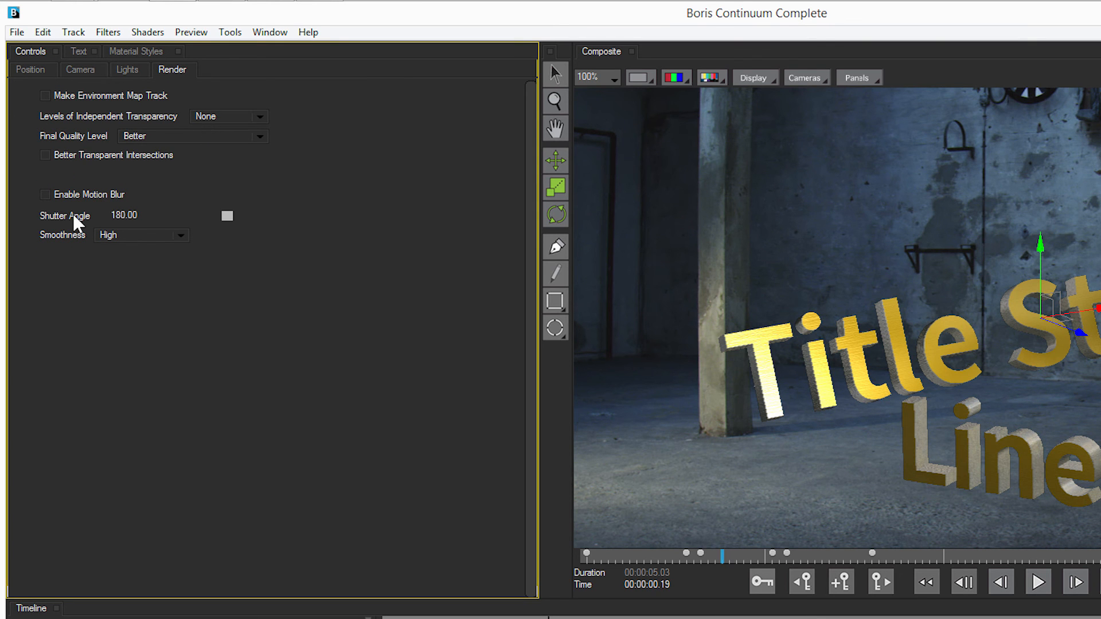
pyautogui.click(45, 195)
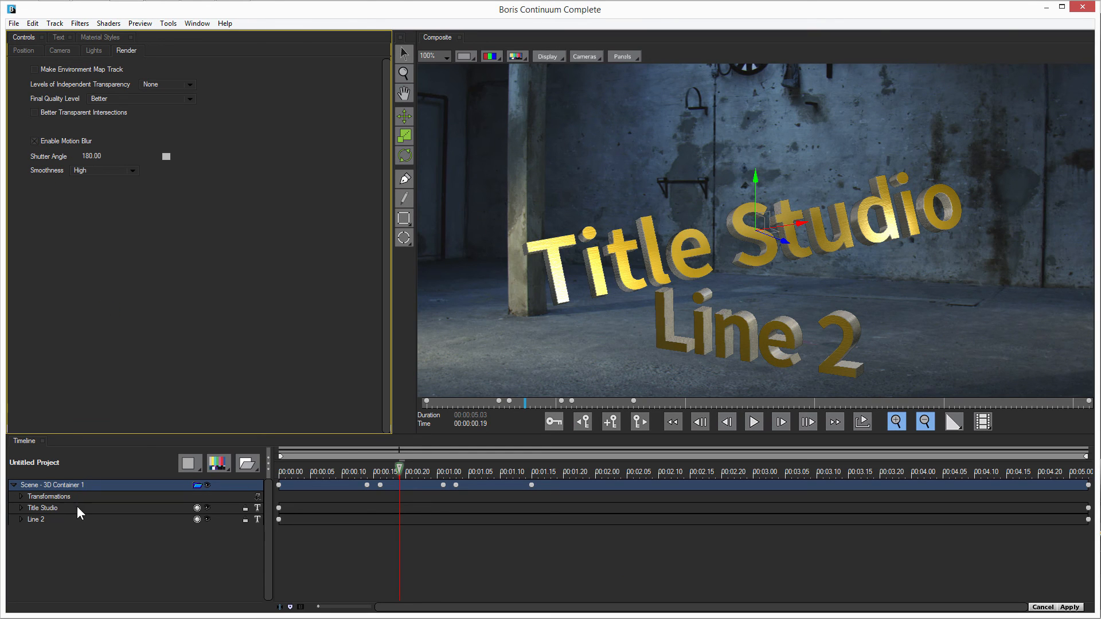
pyautogui.click(35, 141)
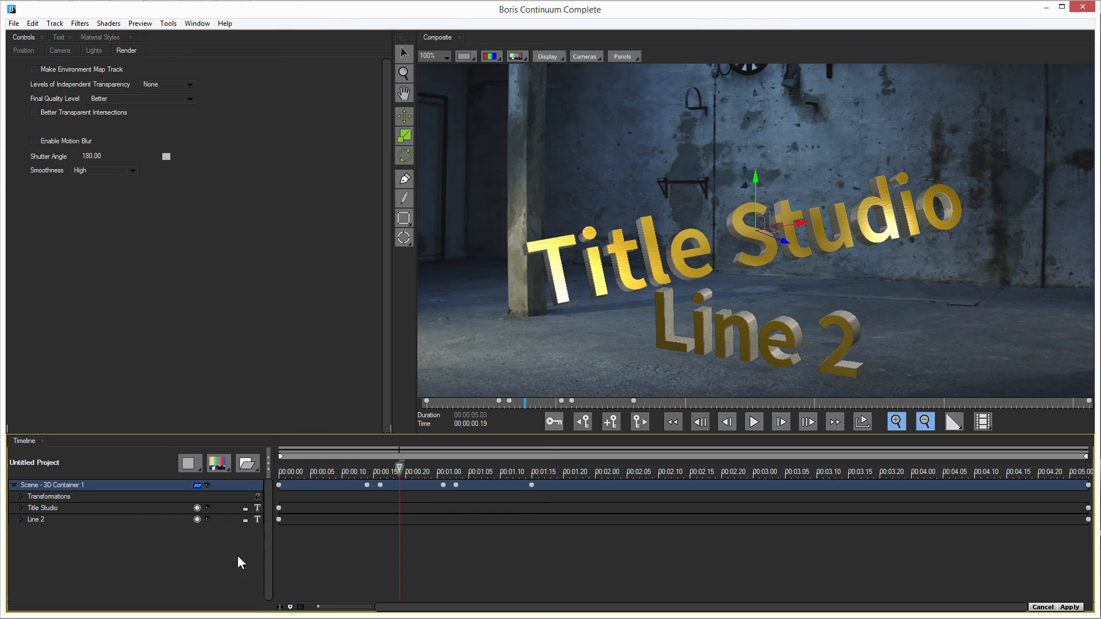
# Apply the Bend Taper Twist deformer to the 3D container and adjust it to distort both titles
pyautogui.click(108, 23)
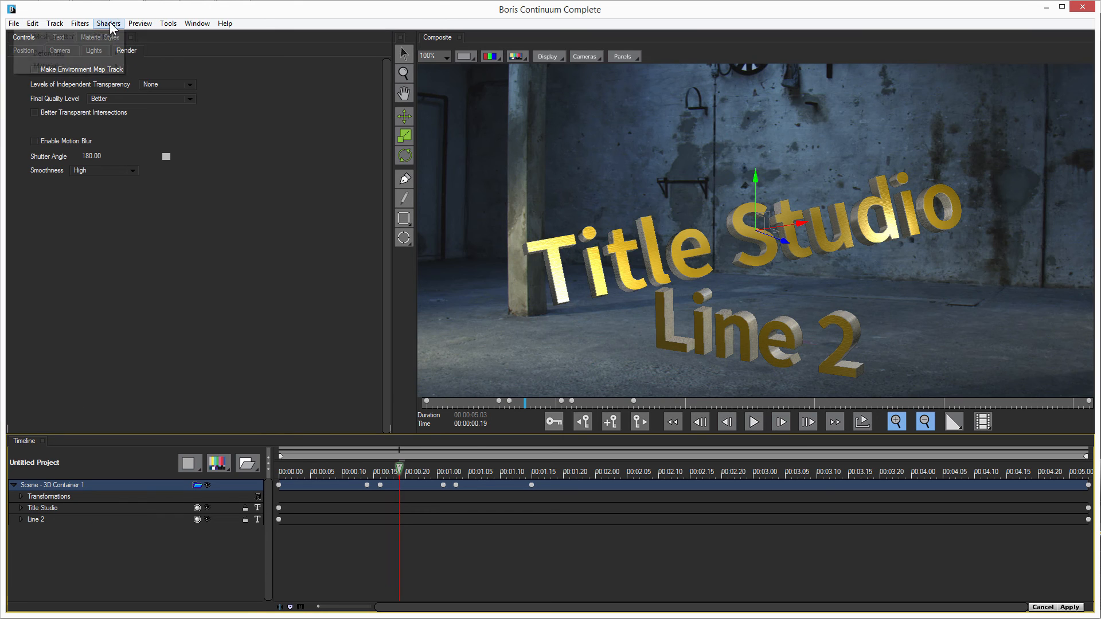
pyautogui.moveTo(120, 51)
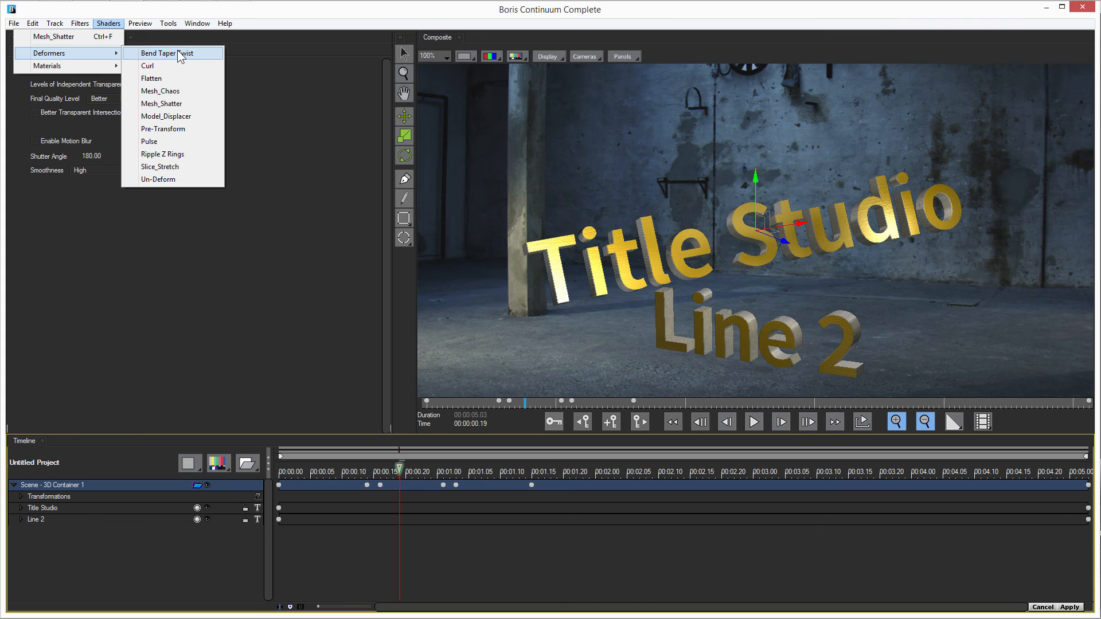
pyautogui.click(209, 54)
pyautogui.moveTo(160, 109); pyautogui.dragTo(68, 121)
# Apply the Flatten deformer to "Line 2" only, using Crumple mode and Variation 223.38, and adjust its Flatten amount to crumple the letters
pyautogui.click(35, 531)
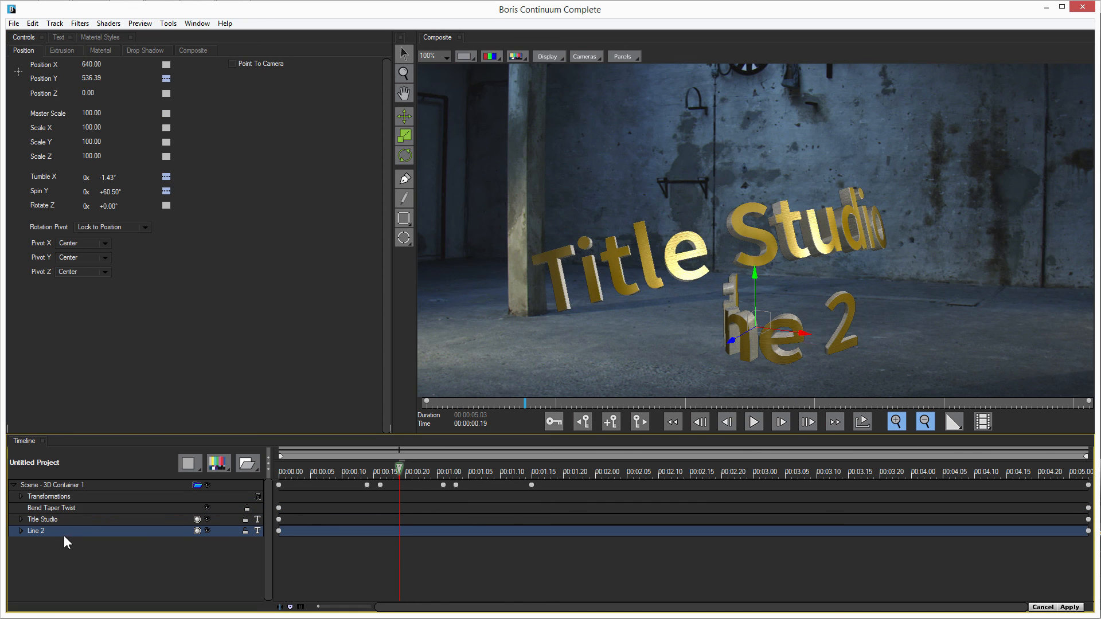
pyautogui.click(109, 23)
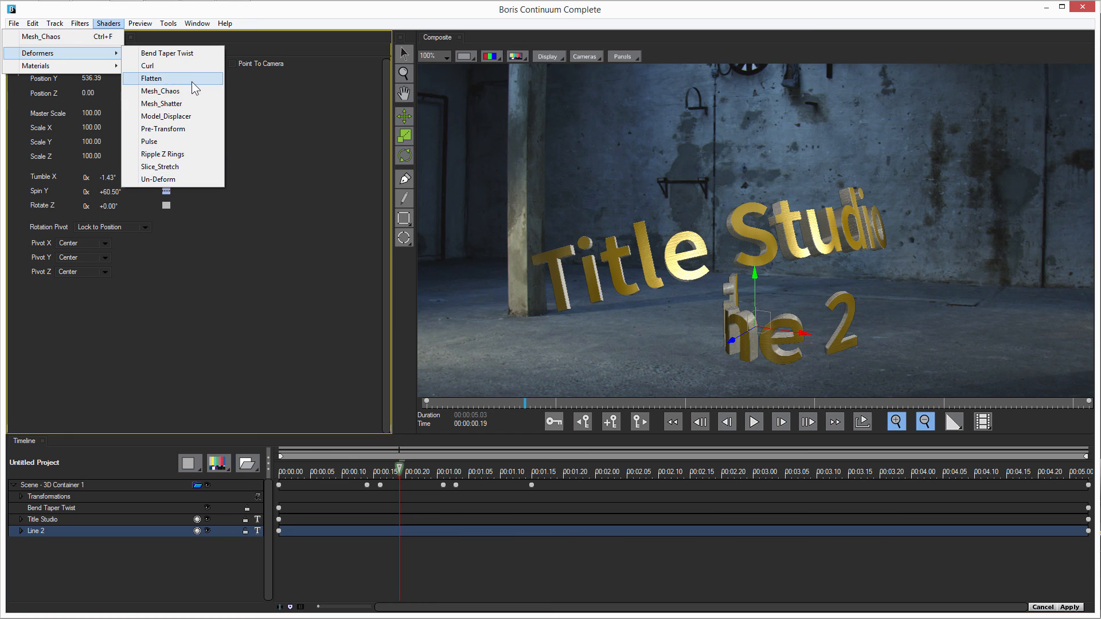
pyautogui.click(192, 80)
pyautogui.moveTo(92, 94); pyautogui.dragTo(114, 102)
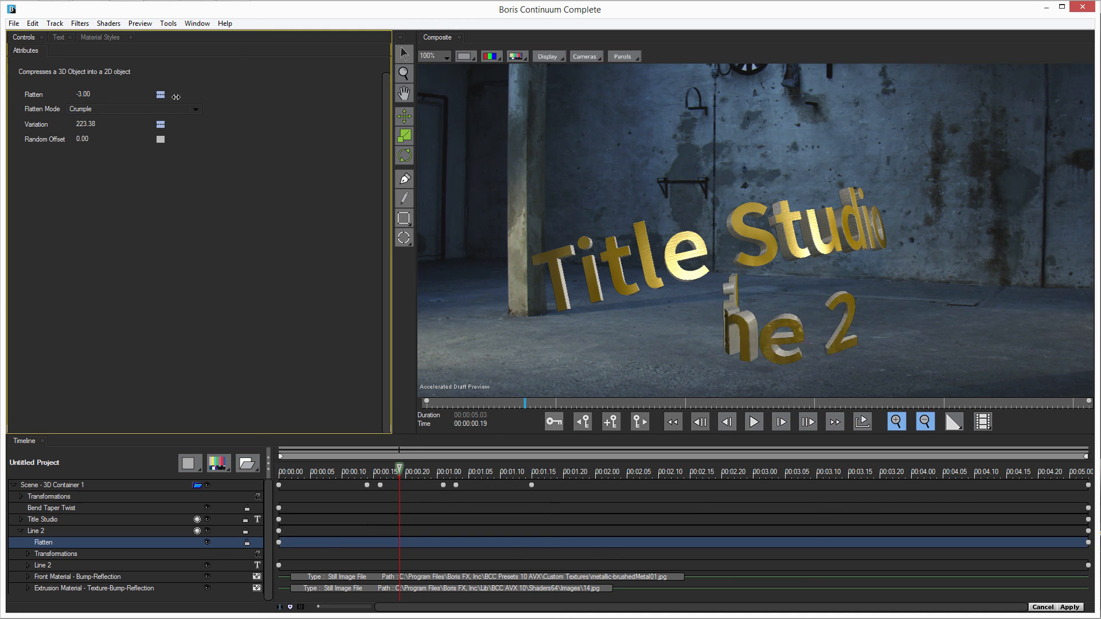
pyautogui.moveTo(177, 97)
pyautogui.mouseDown()
pyautogui.moveTo(314, 93)
pyautogui.moveTo(81, 93)
pyautogui.moveTo(258, 94)
pyautogui.moveTo(177, 104)
pyautogui.mouseUp()
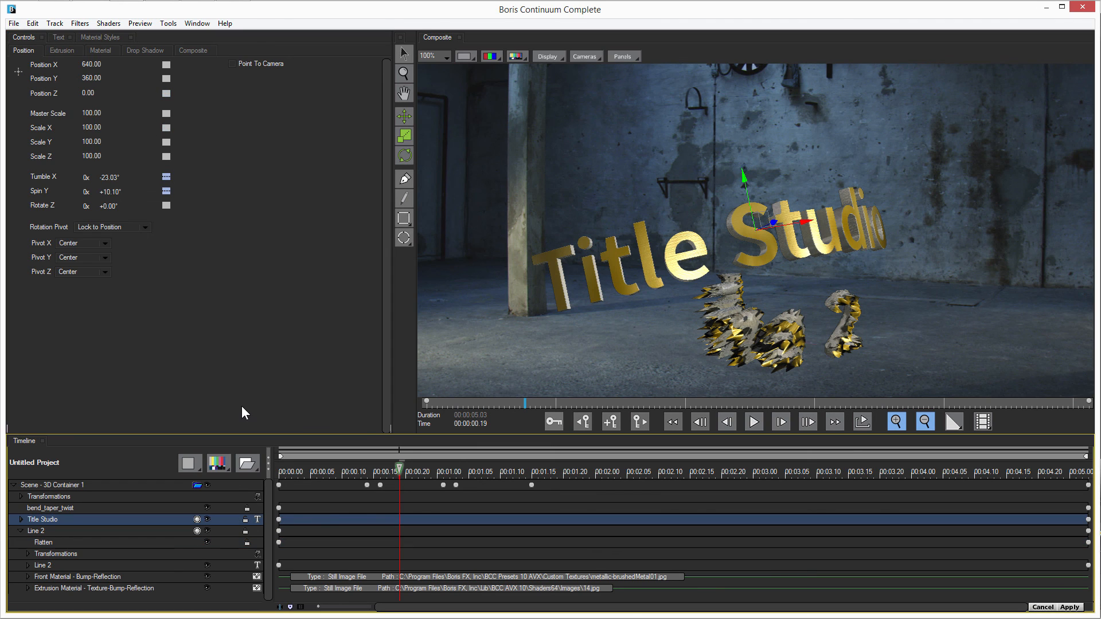
pyautogui.click(219, 464)
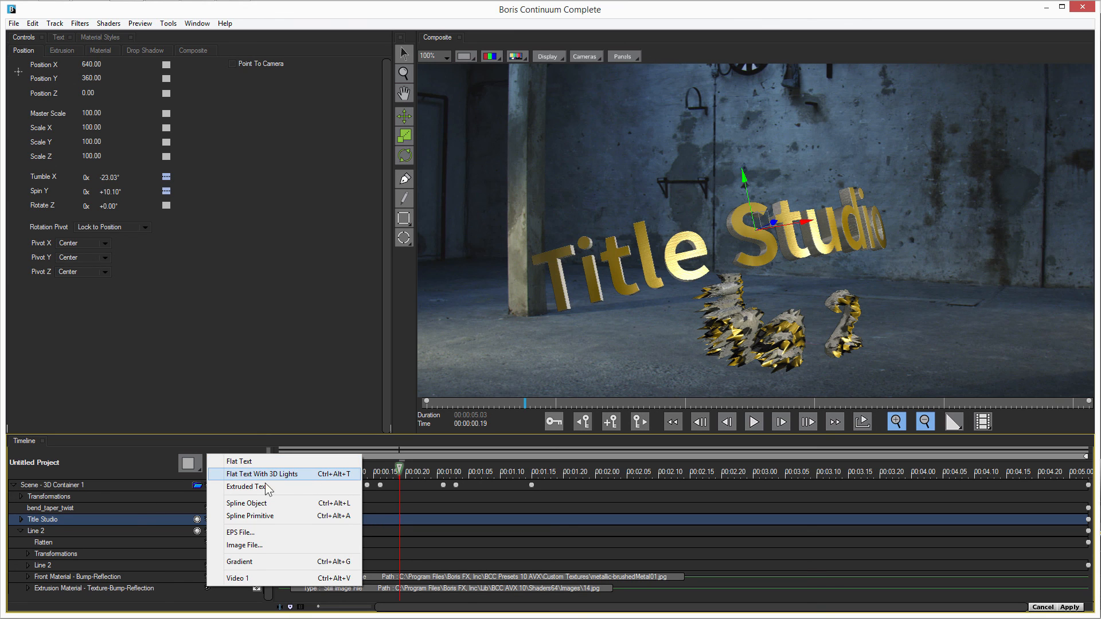
pyautogui.click(125, 521)
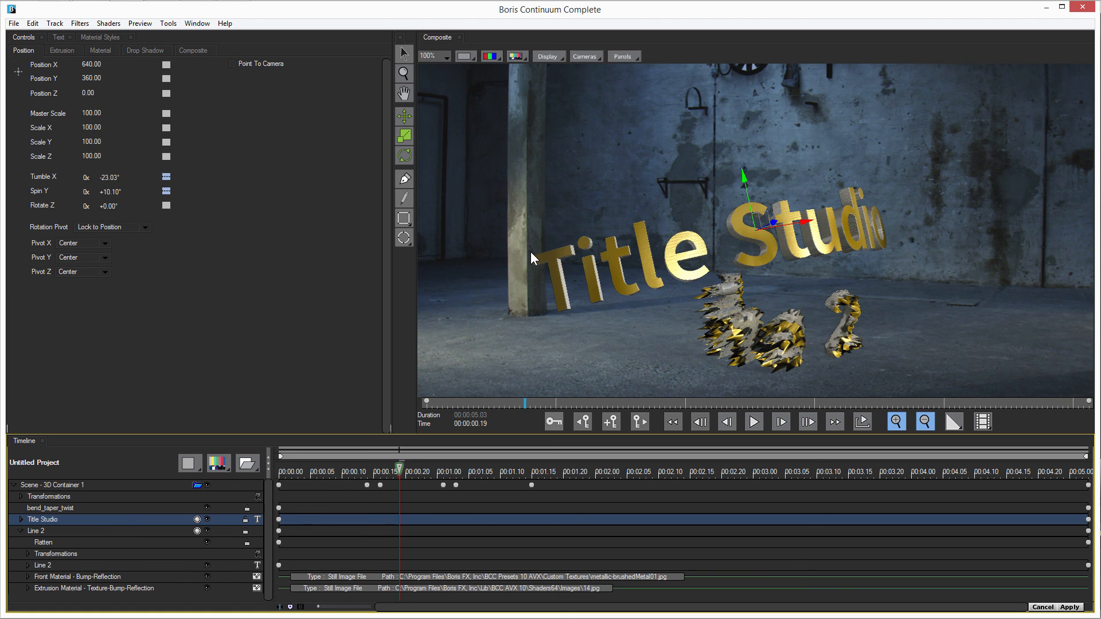
pyautogui.click(103, 25)
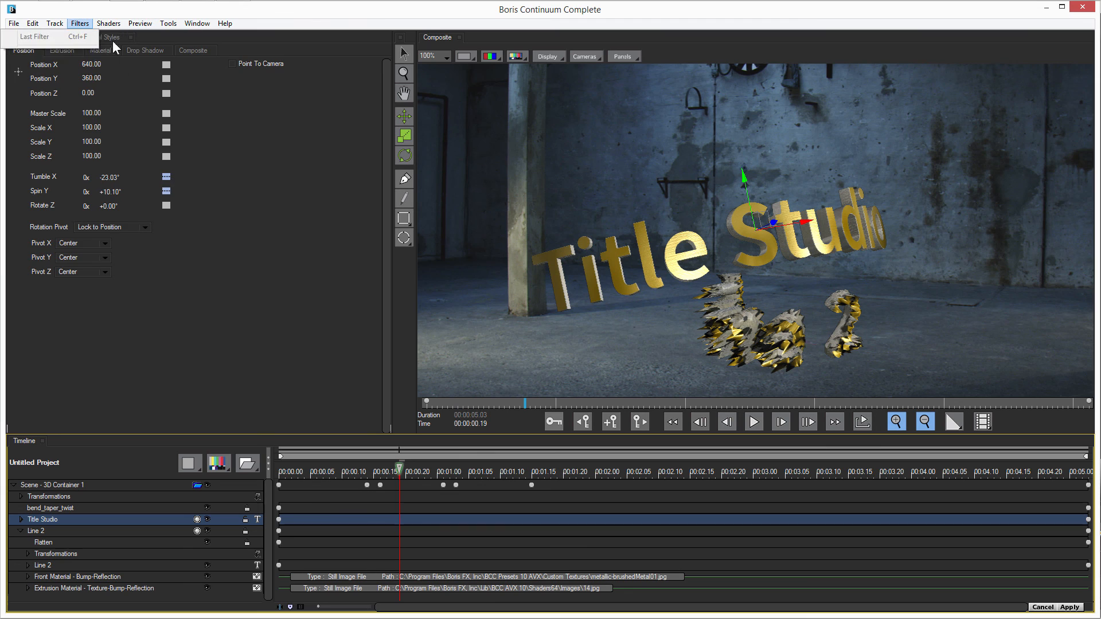
pyautogui.moveTo(111, 52)
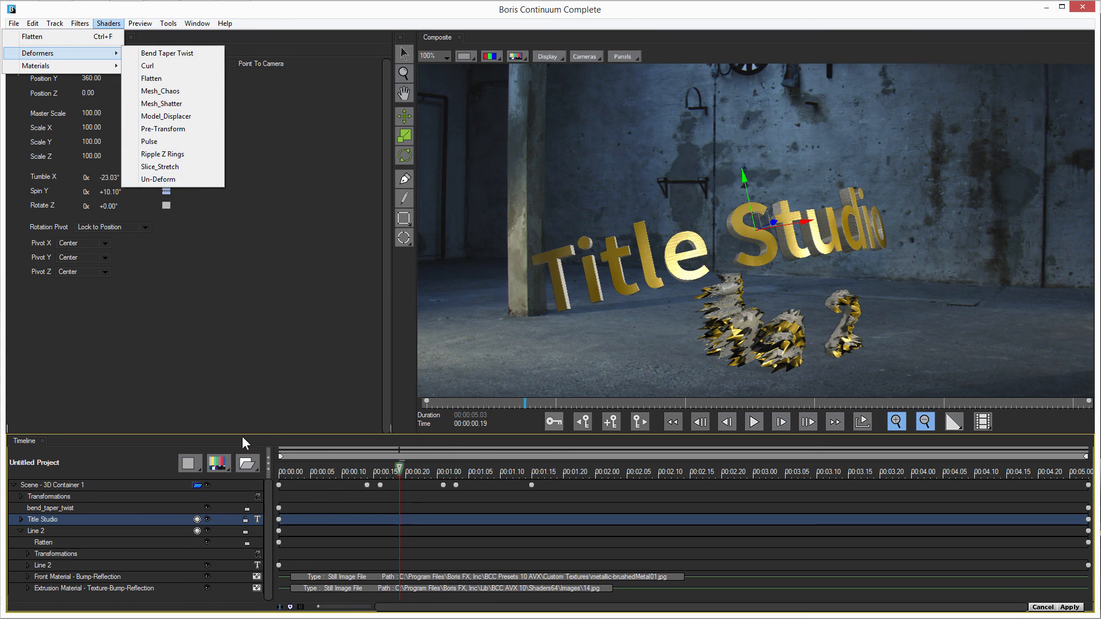
pyautogui.click(251, 465)
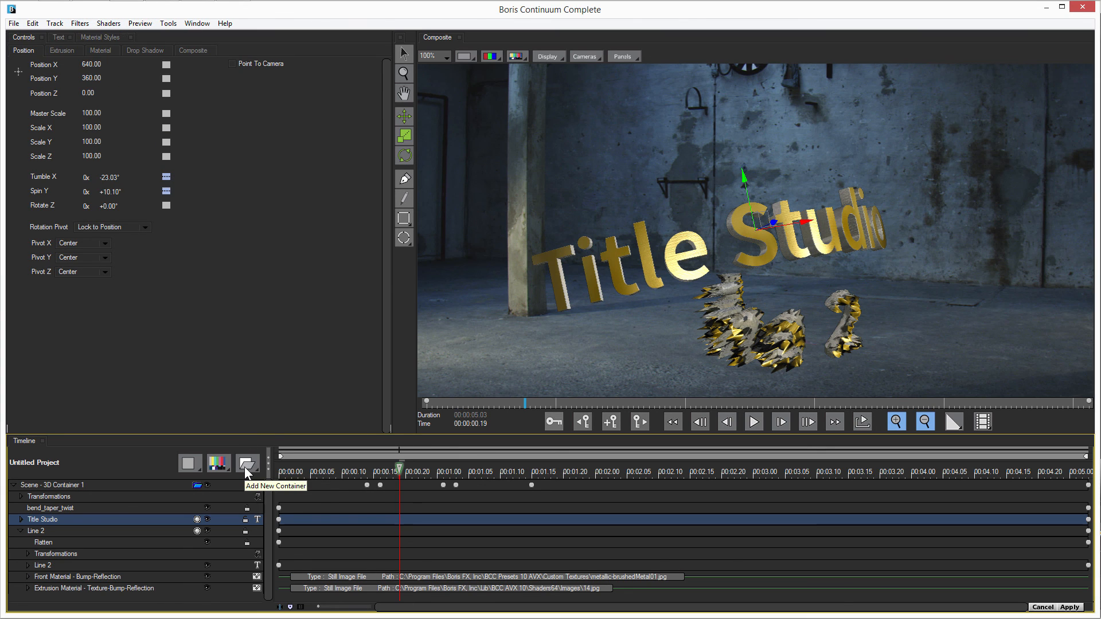